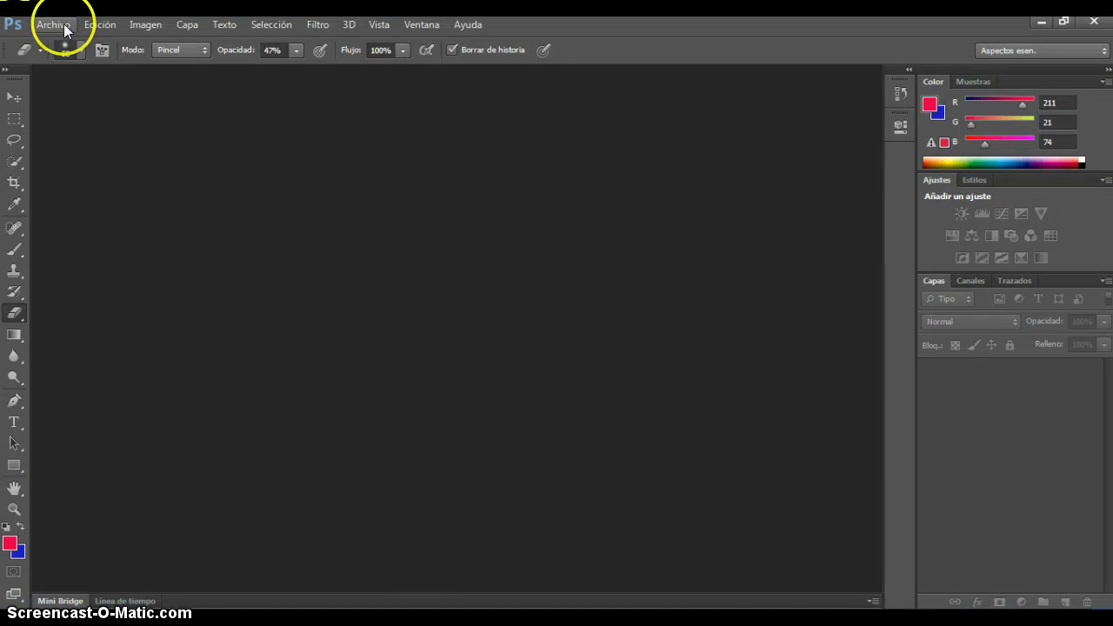
Open the blonde woman's las-10-mujeres portrait, keeping its embedded colour profile
left_click(66, 30)
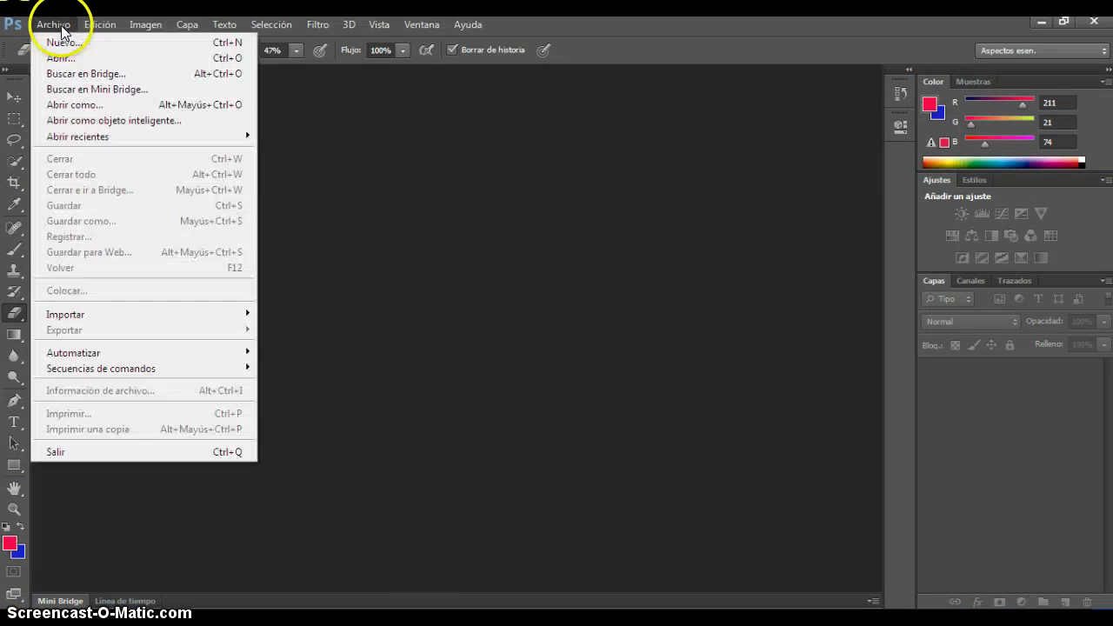
left_click(75, 54)
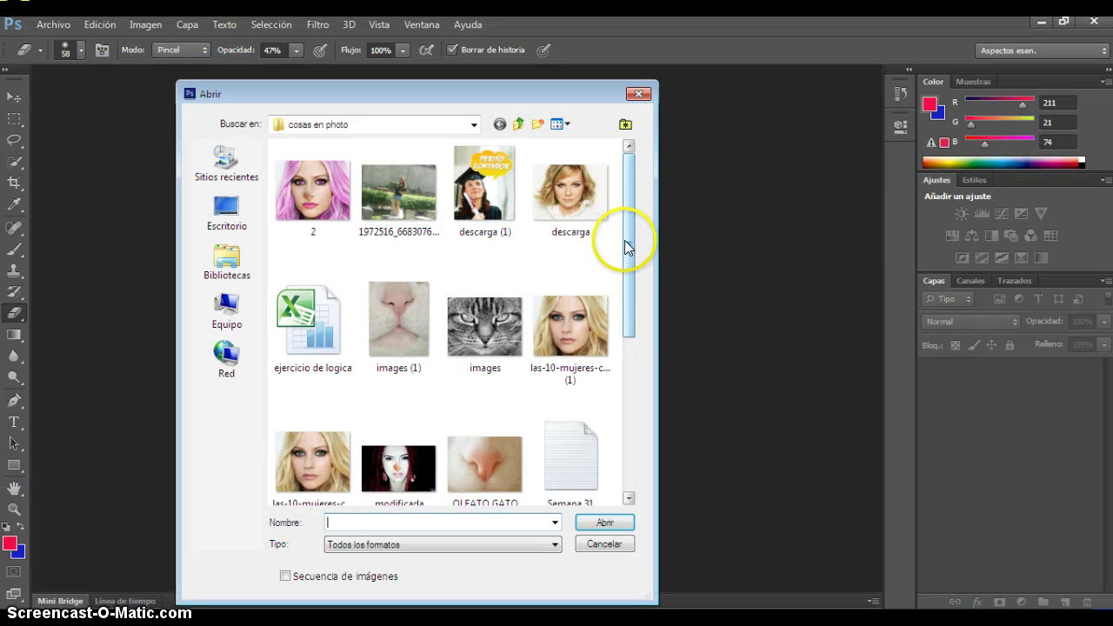
left_click_drag(633, 287, 632, 311)
left_click(569, 278)
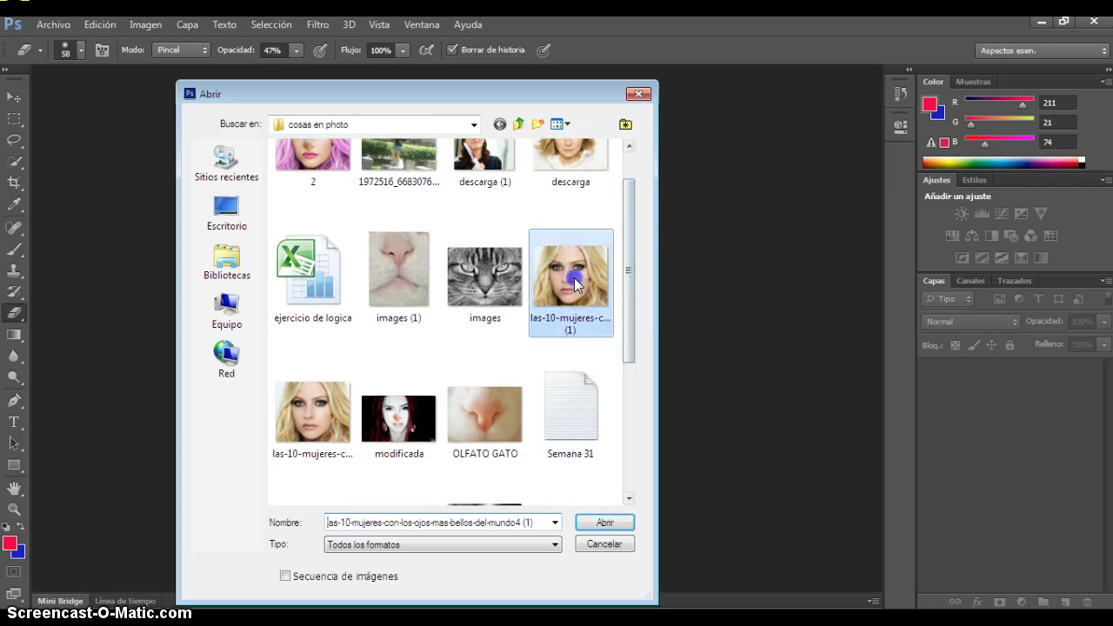
left_click(598, 520)
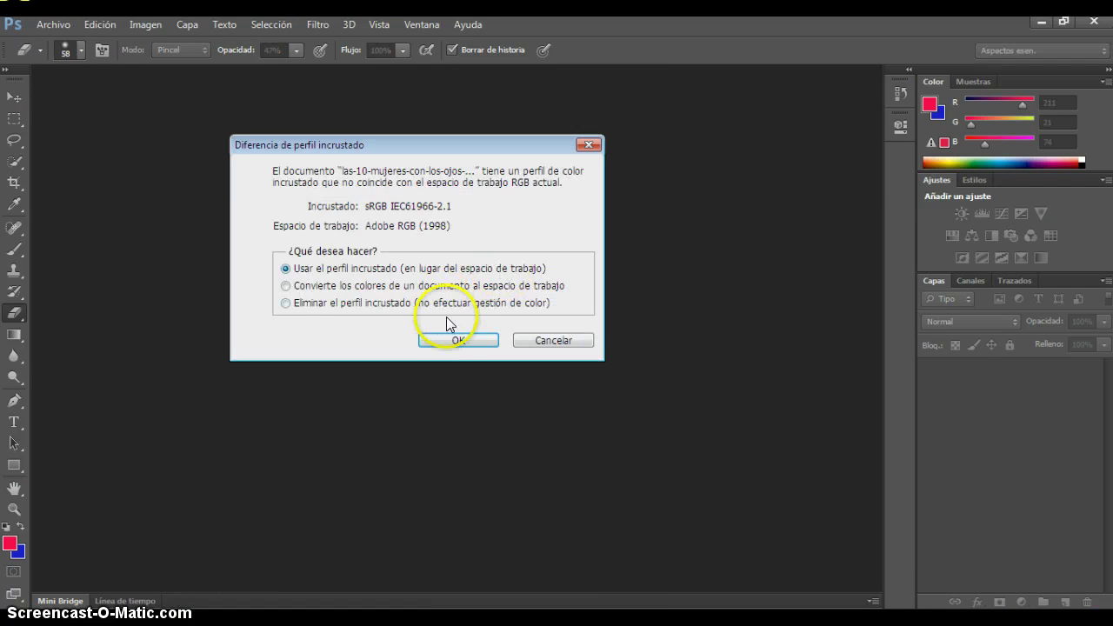
left_click(458, 341)
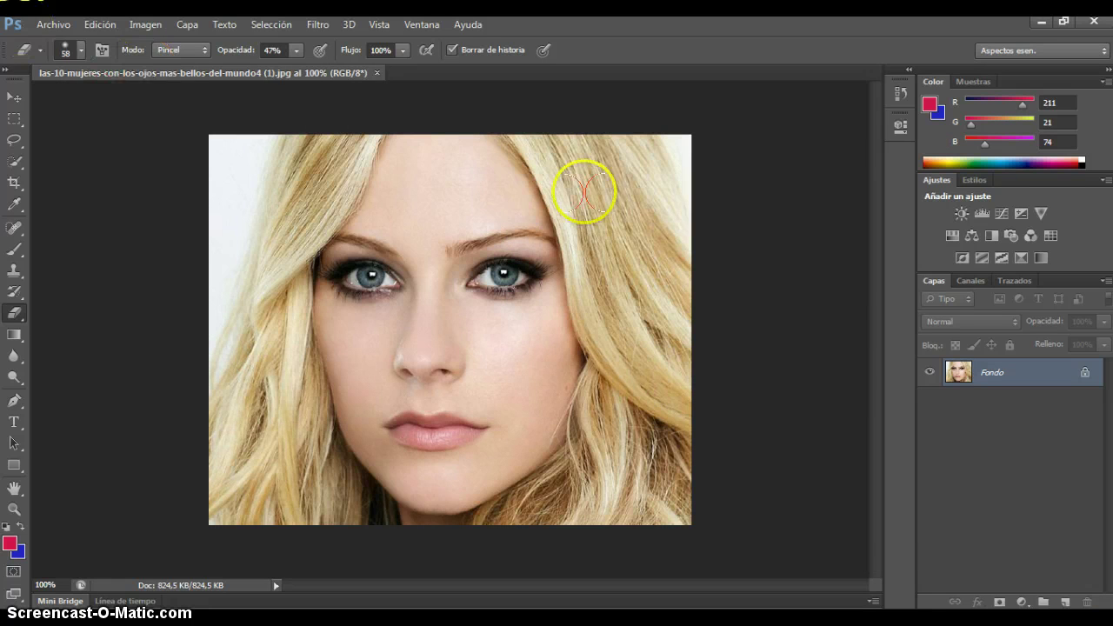
Open OLFATO GATO.jpg in its own tab, keeping its embedded profile
left_click(51, 24)
left_click(63, 55)
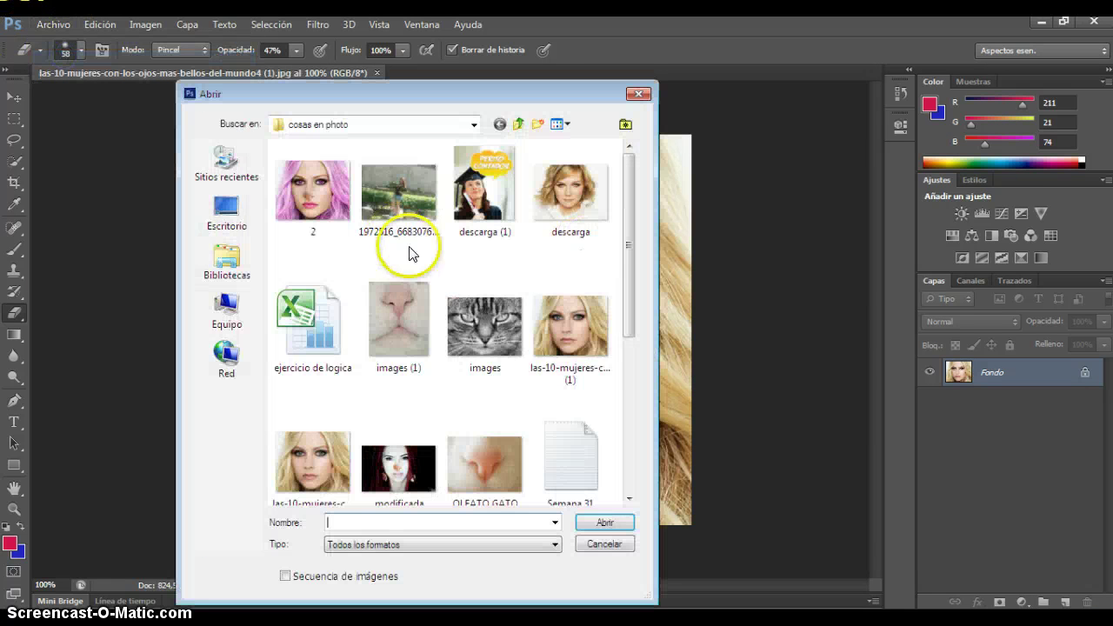
left_click(487, 446)
left_click(604, 522)
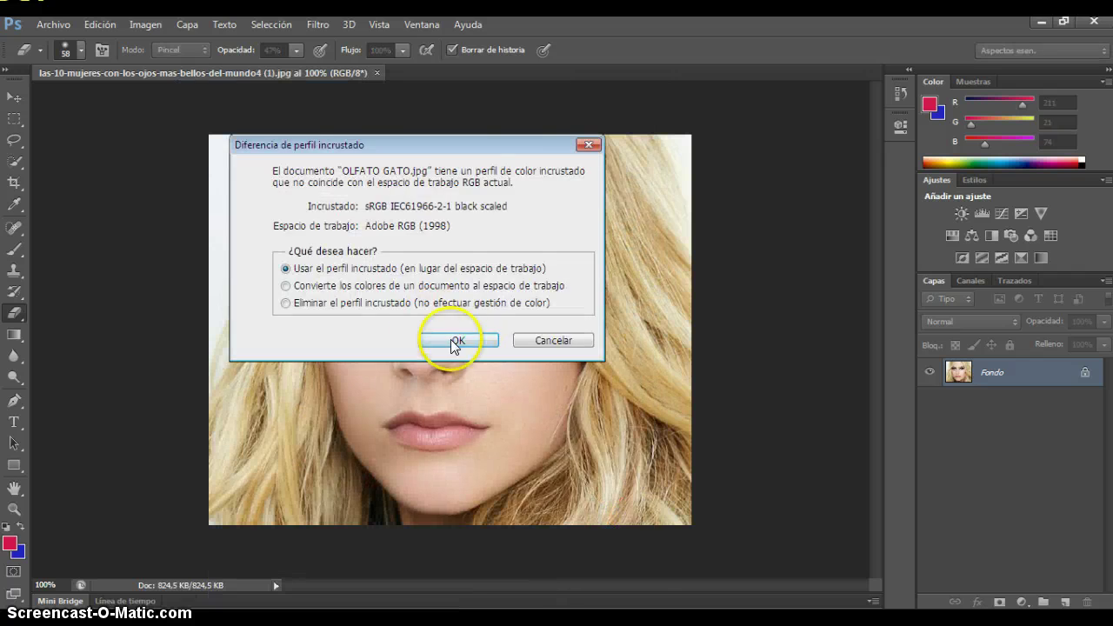
left_click(454, 341)
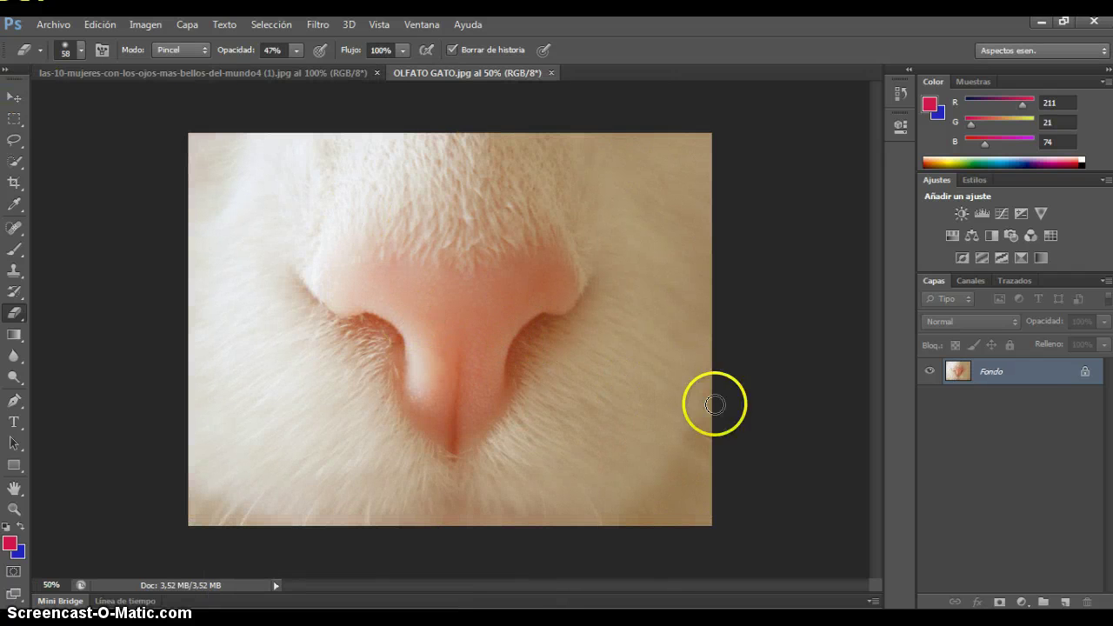
Unlock the Fondo background layer into Capa 0 in both documents
double_click(1081, 372)
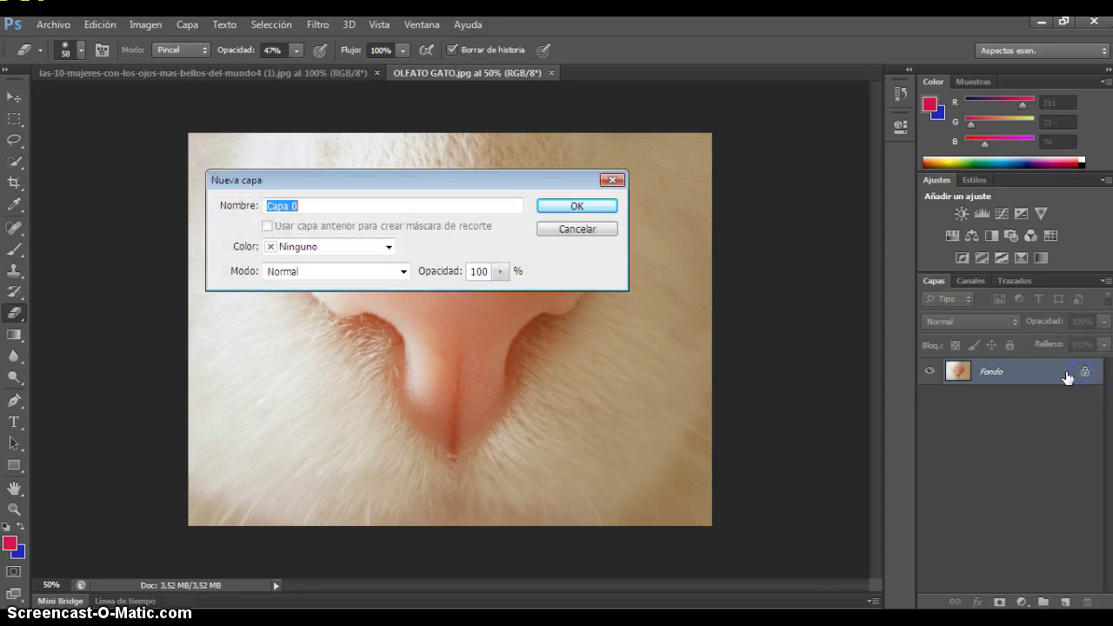
left_click(571, 202)
left_click(209, 73)
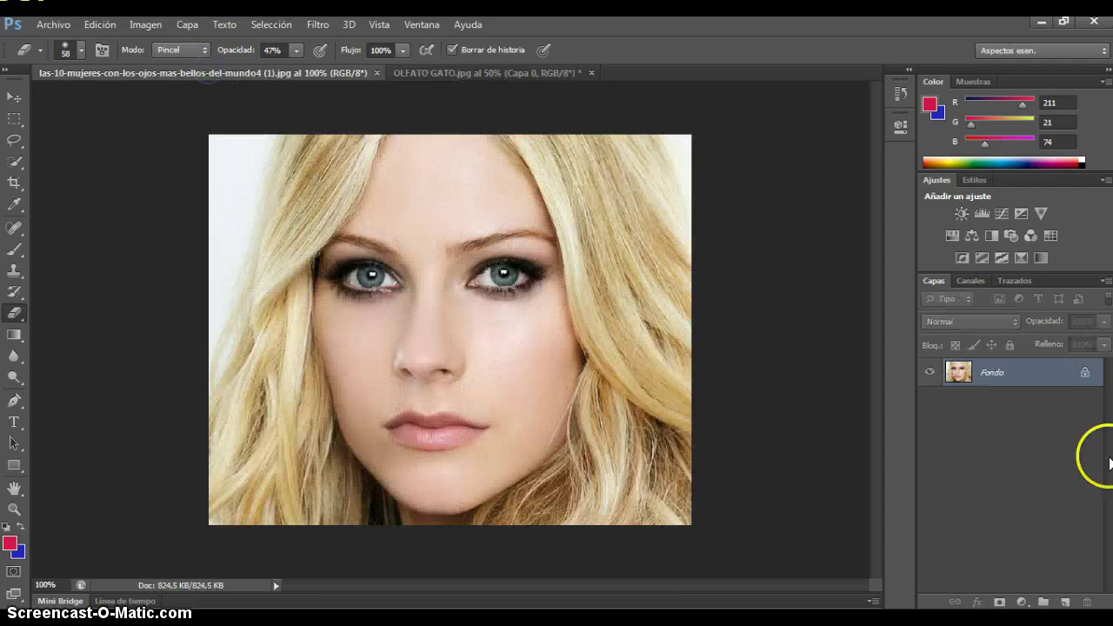
double_click(1081, 372)
left_click(565, 207)
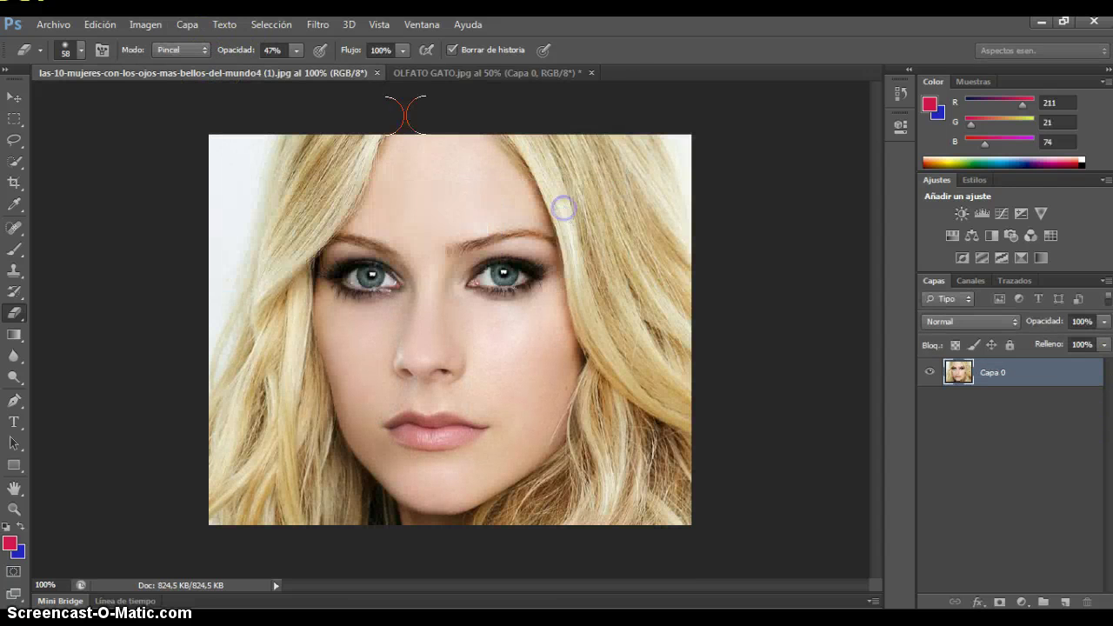
Quick-select the whole cat-nose picture, copy it, and return to the portrait
left_click(442, 73)
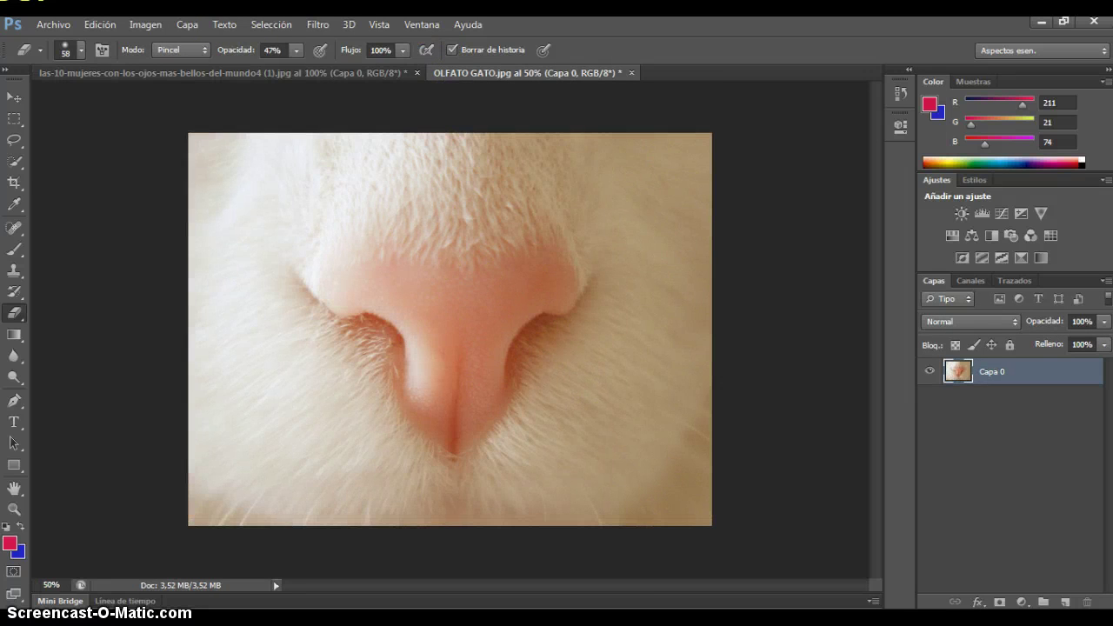
left_click(11, 163)
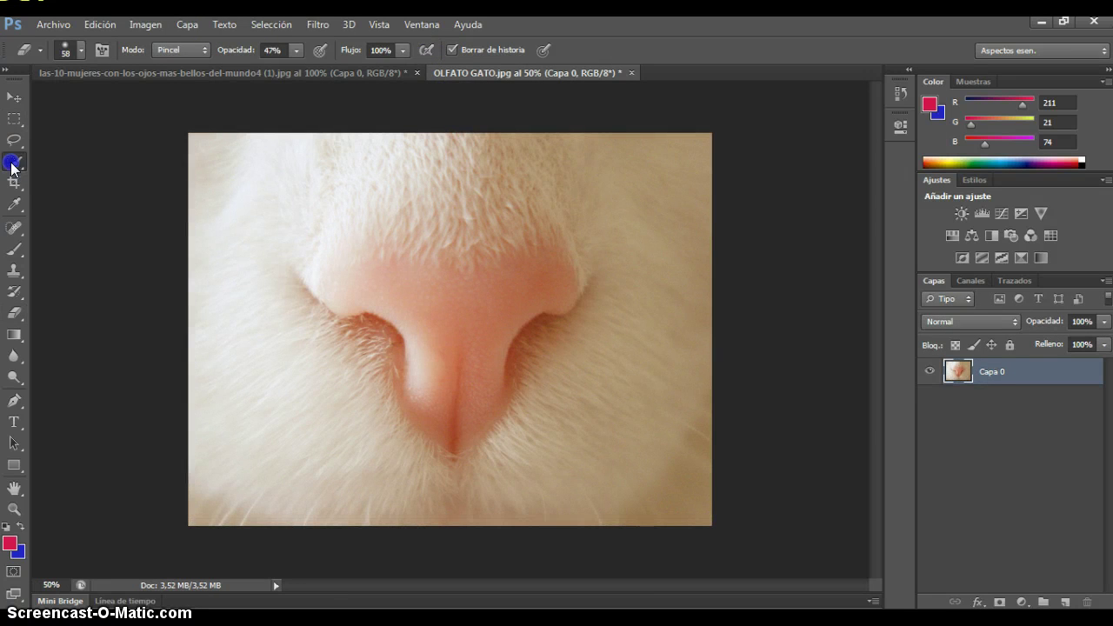
left_click(233, 170)
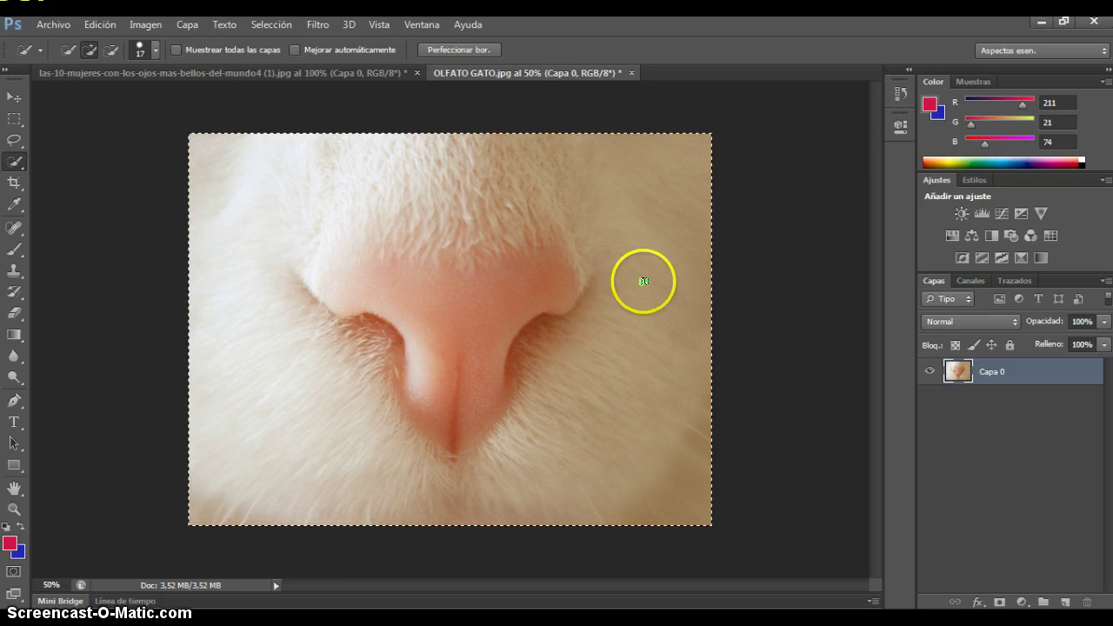
right_click(383, 187)
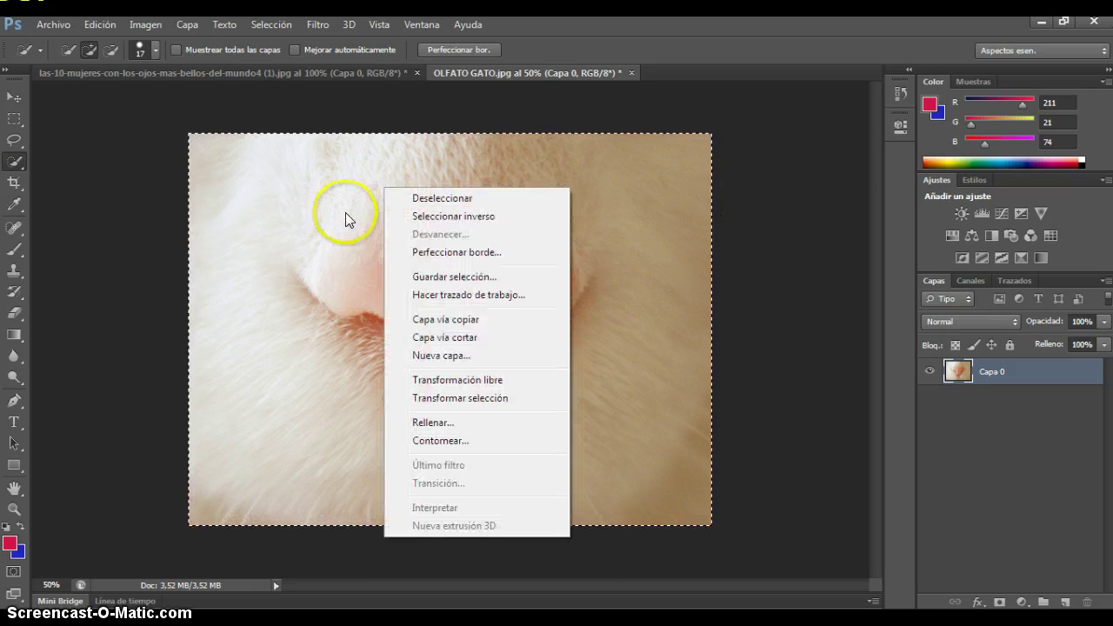
left_click(330, 225)
left_click(97, 24)
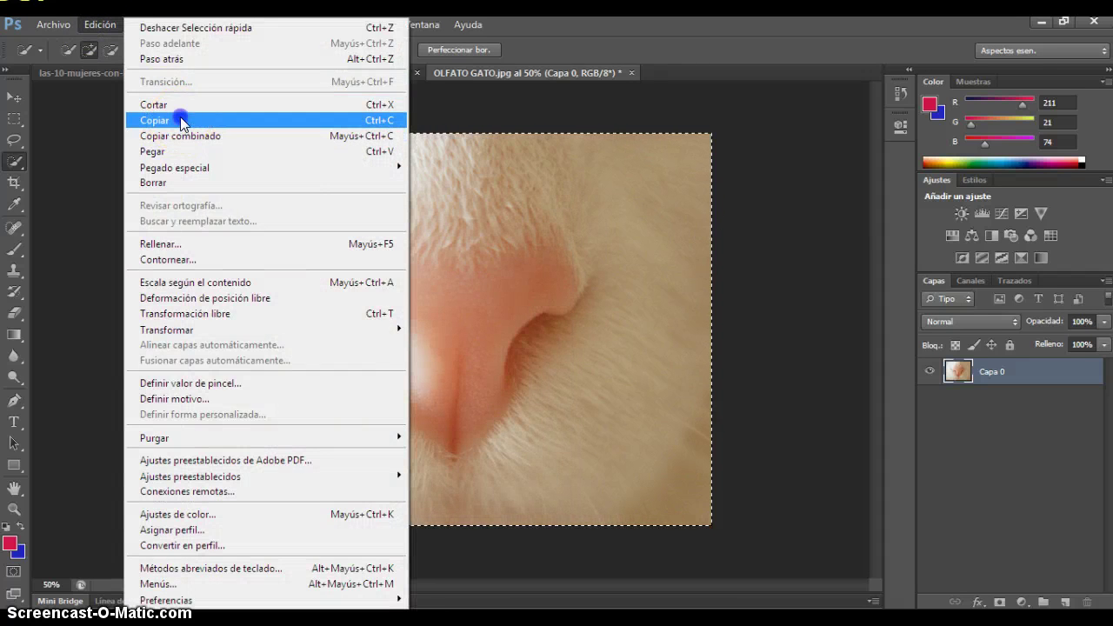
left_click(180, 118)
left_click(313, 74)
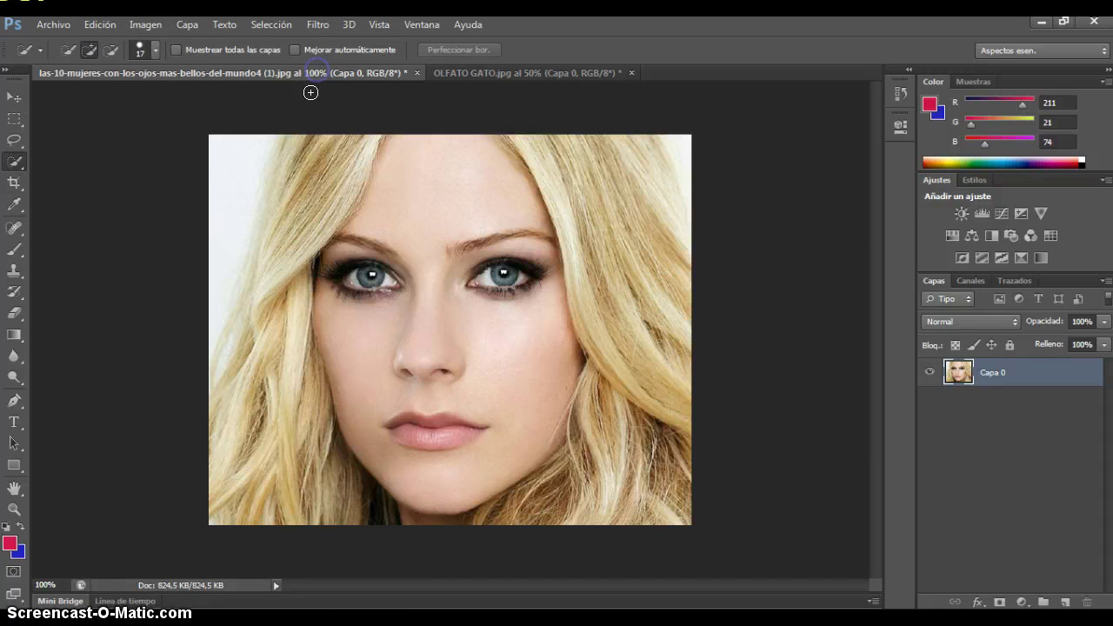
left_click(97, 24)
Paste the cat nose as Capa 1, convert it to a smart object, and start Free Transform
left_click(146, 152)
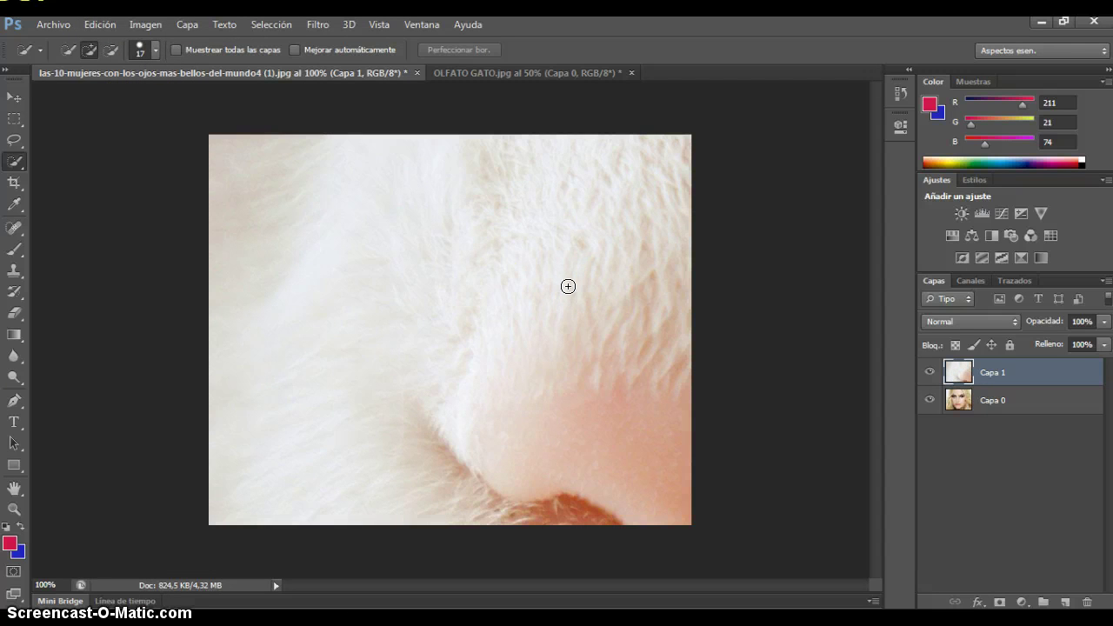
left_click(494, 291)
left_click(980, 372)
right_click(980, 372)
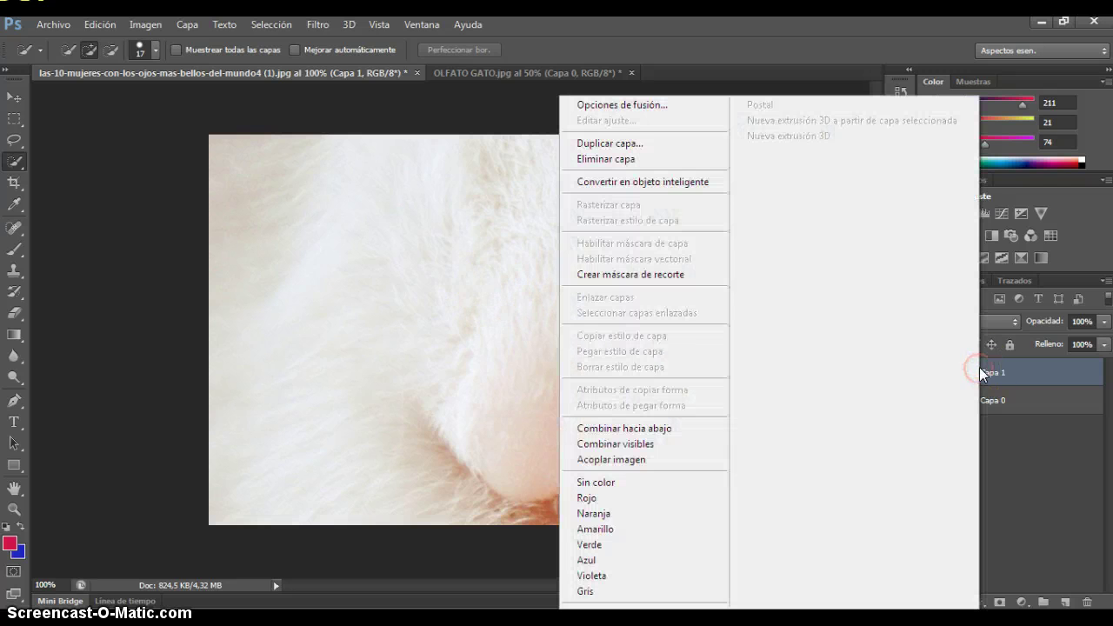
left_click(678, 184)
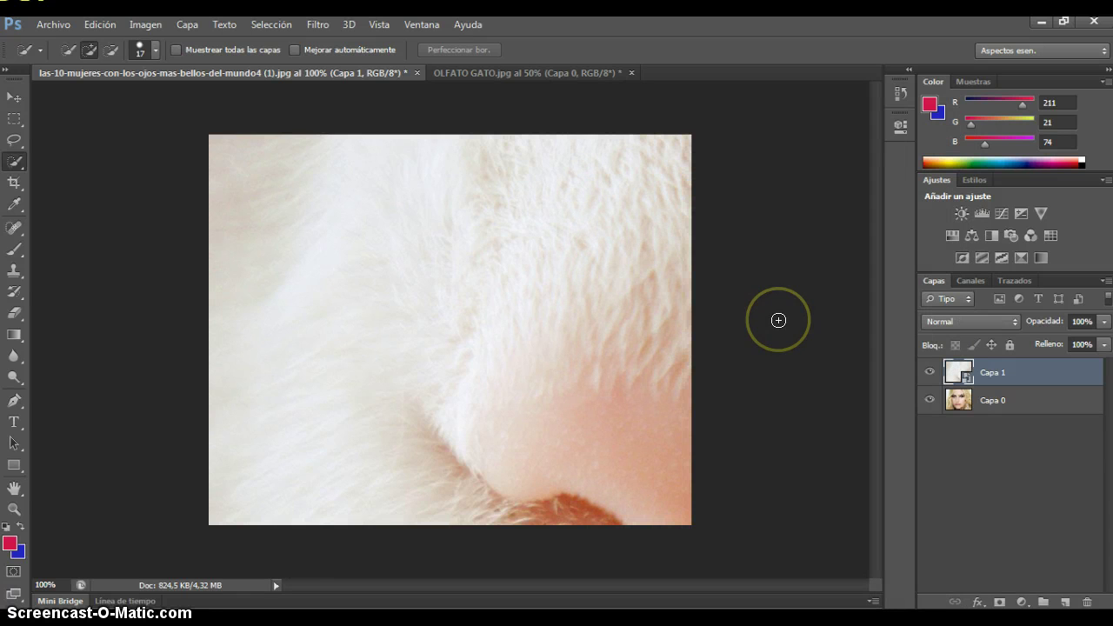
left_click(100, 24)
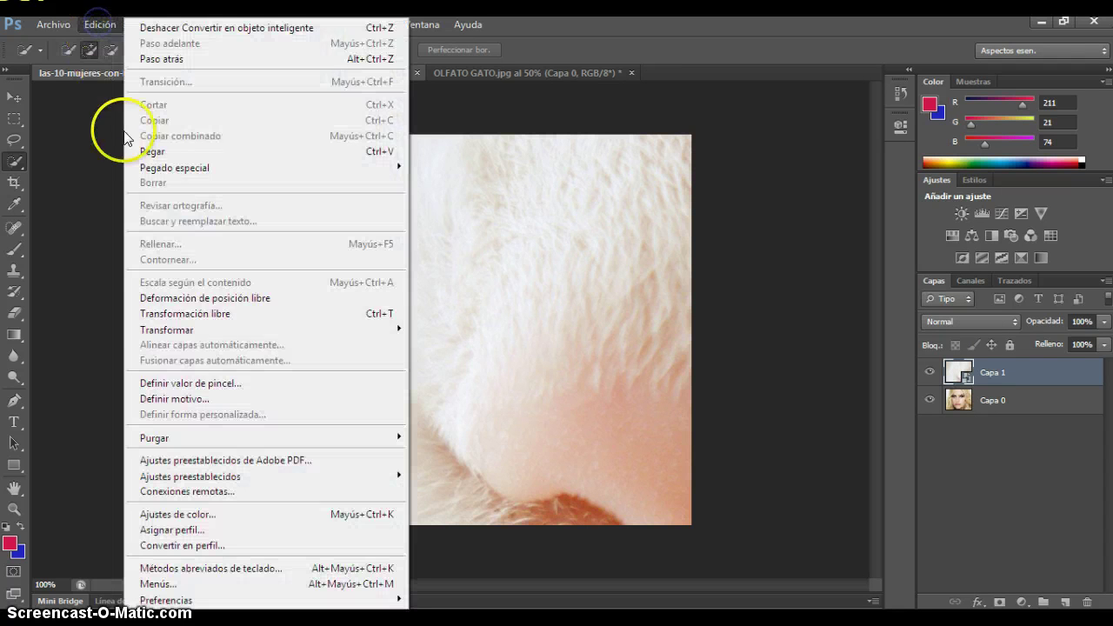
left_click(164, 321)
Shrink the cat-nose layer and move it roughly over the woman's face
mouse_move(212, 143)
left_mouse_down()
mouse_move(659, 462)
mouse_move(194, 199)
mouse_move(368, 291)
mouse_move(576, 438)
left_mouse_up()
left_click_drag(635, 484, 641, 480)
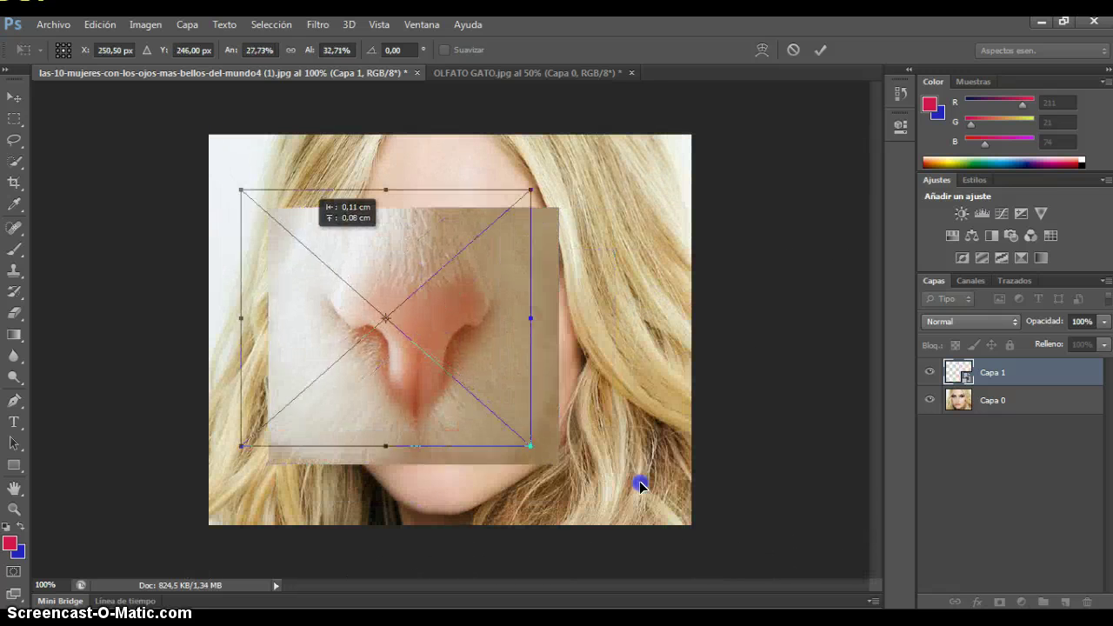
mouse_move(238, 202)
left_mouse_down()
mouse_move(242, 190)
mouse_move(353, 330)
left_mouse_up()
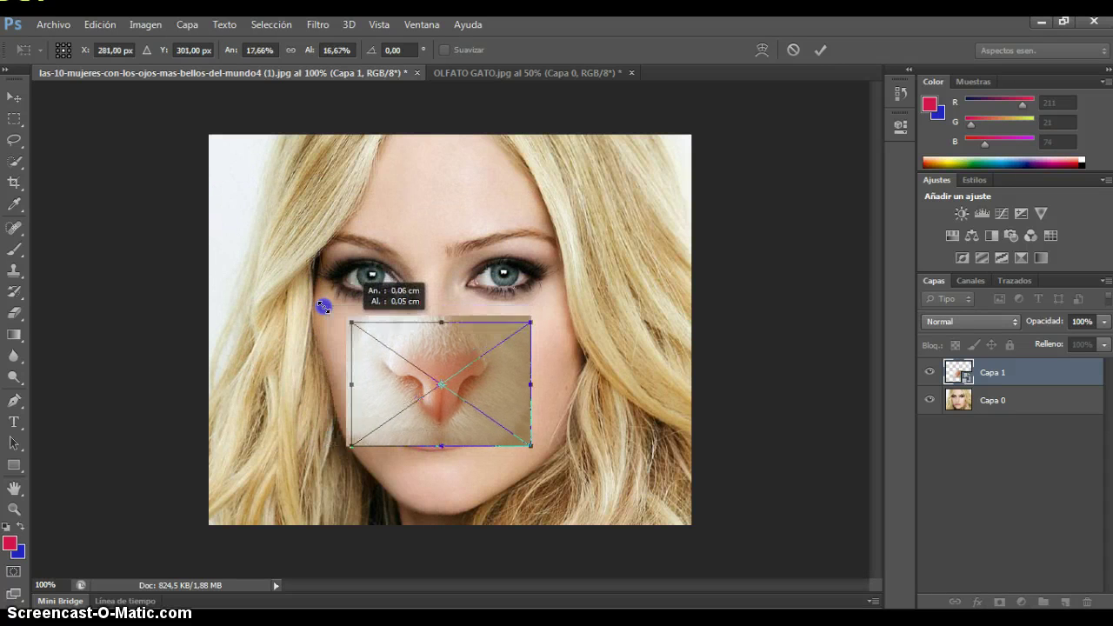
mouse_move(440, 367)
left_mouse_down()
mouse_move(459, 352)
mouse_move(341, 353)
mouse_move(267, 296)
left_mouse_up()
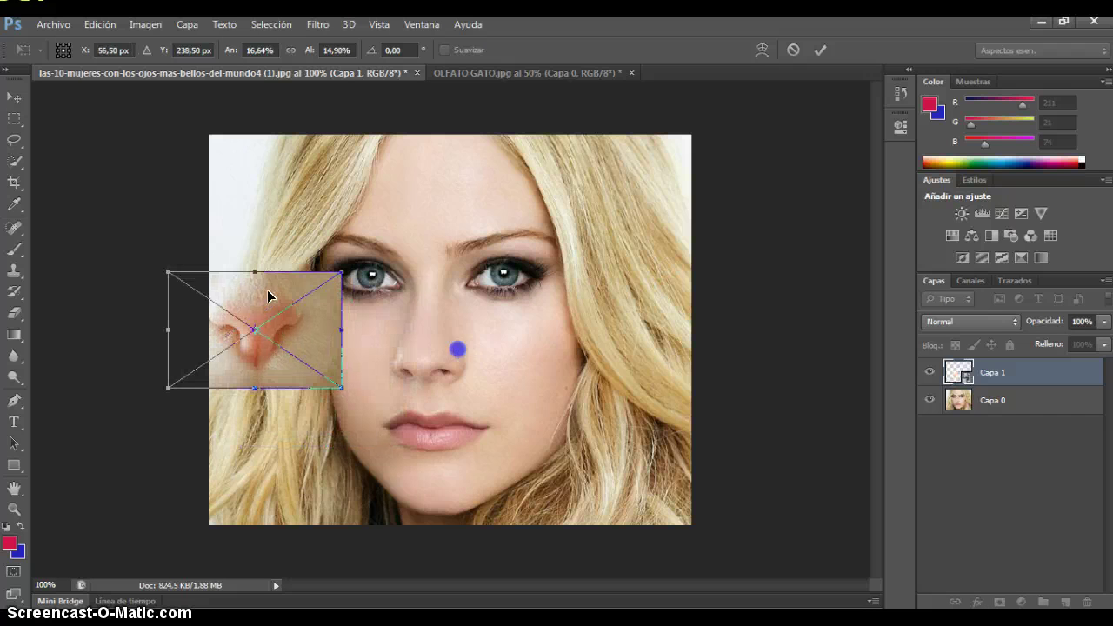
left_click_drag(286, 410, 276, 408)
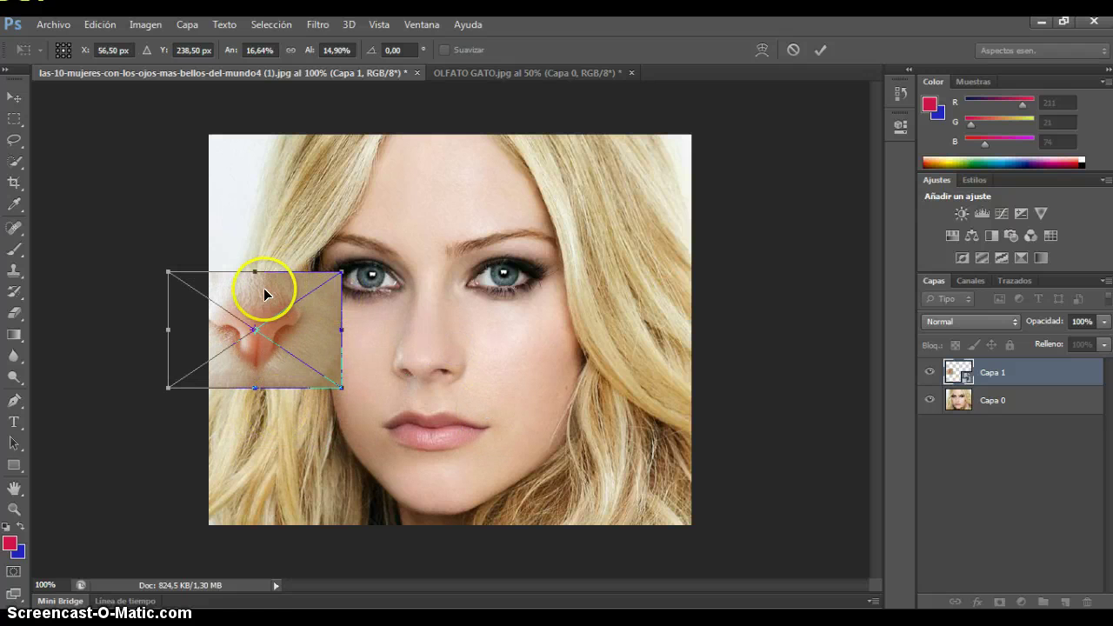
mouse_move(263, 288)
left_mouse_down()
mouse_move(509, 209)
mouse_move(598, 213)
left_mouse_up()
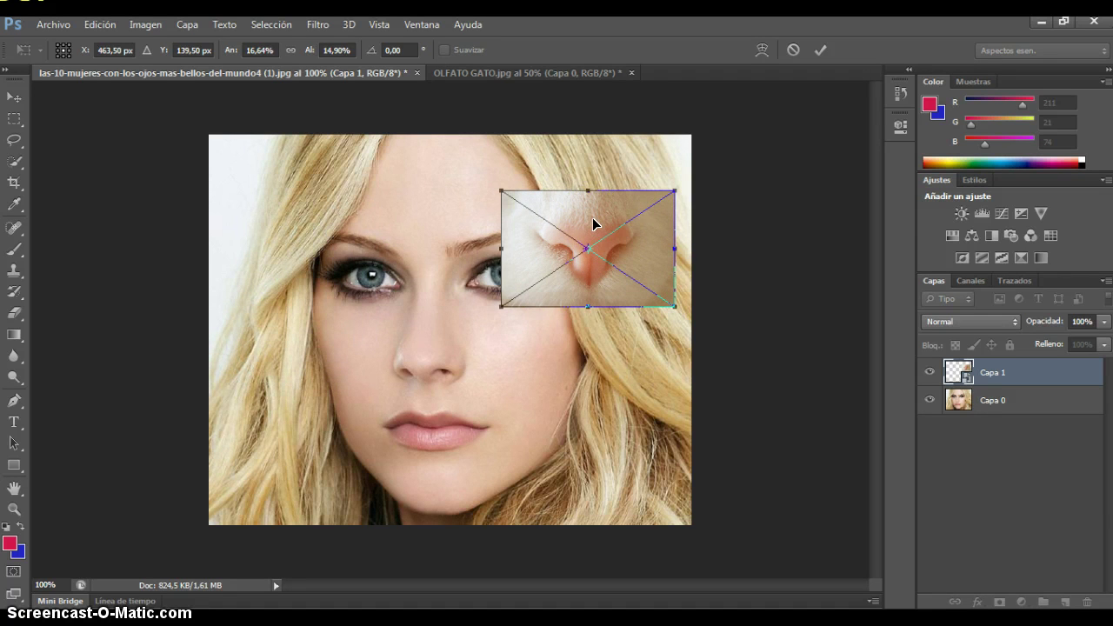
left_click_drag(594, 218, 467, 230)
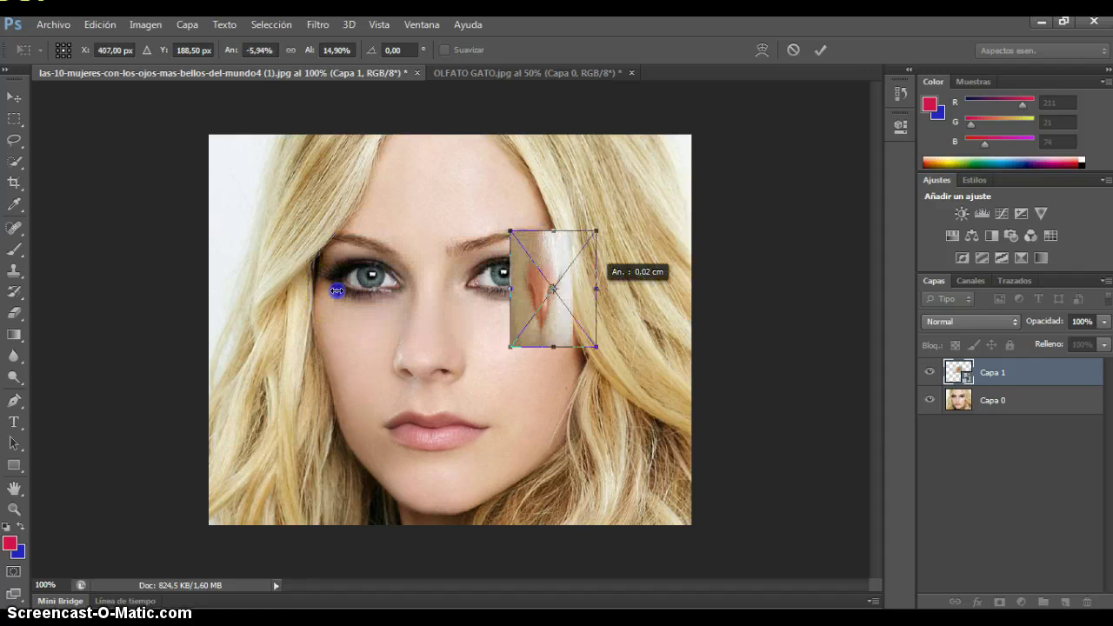
Flip the cat nose horizontally and scale it to about -13.44% × 13.54% over her nose
left_click_drag(336, 291, 681, 288)
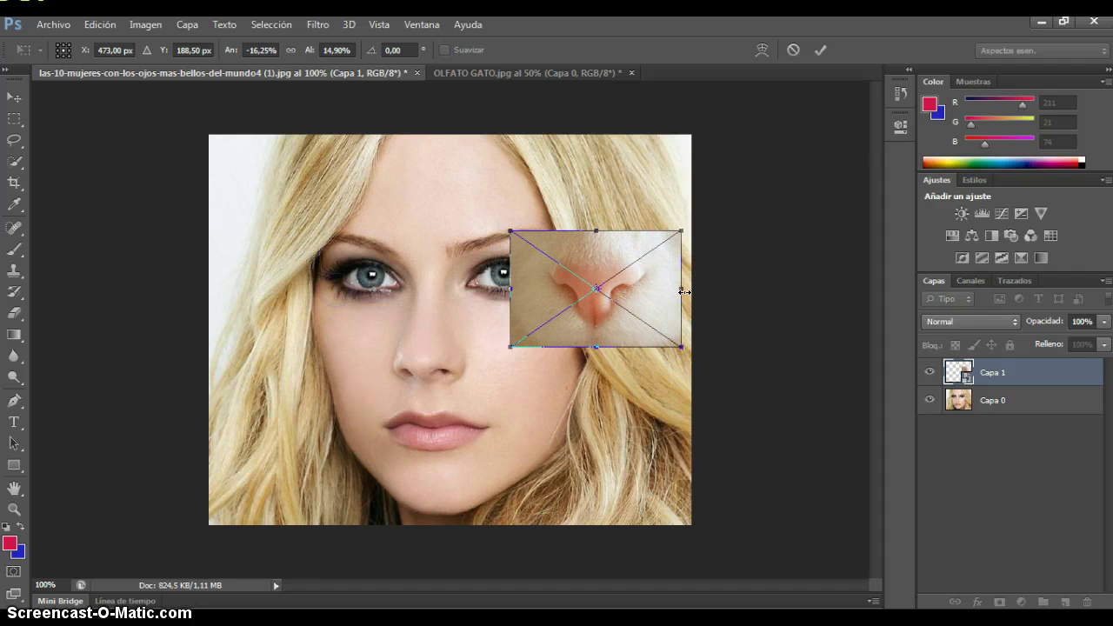
mouse_move(609, 218)
left_mouse_down()
mouse_move(607, 249)
mouse_move(564, 275)
left_mouse_up()
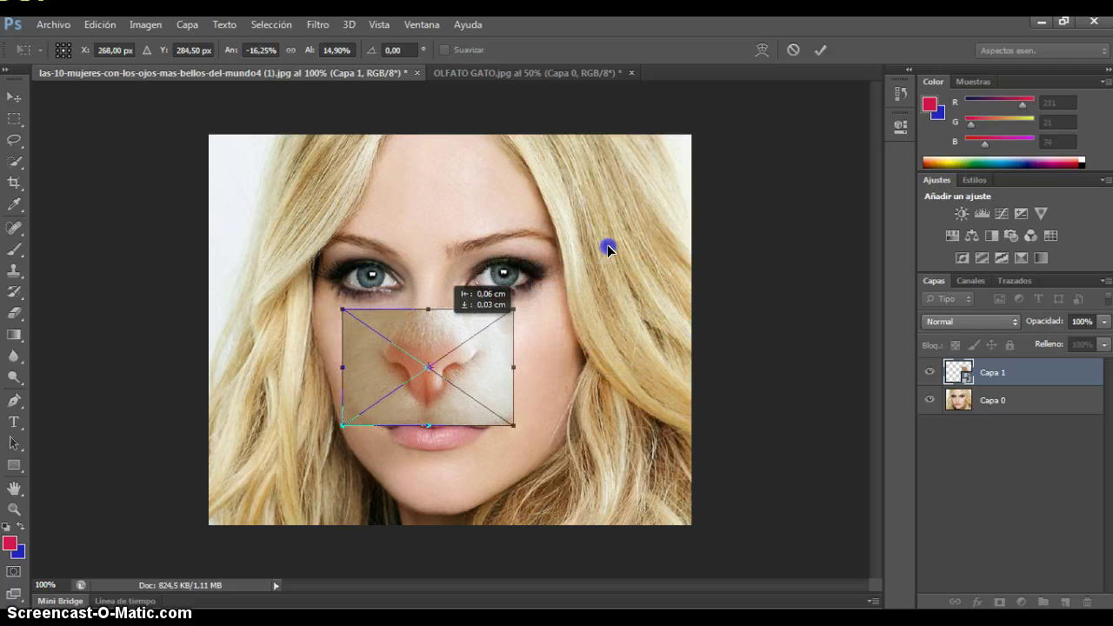
left_click_drag(514, 309, 513, 309)
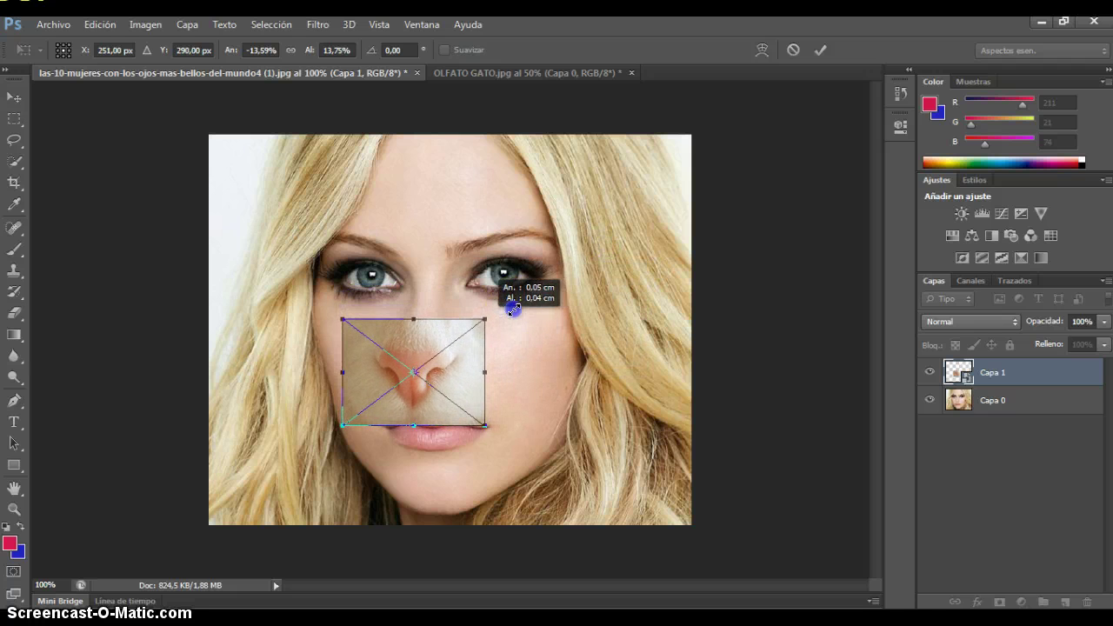
left_click_drag(431, 332, 420, 338)
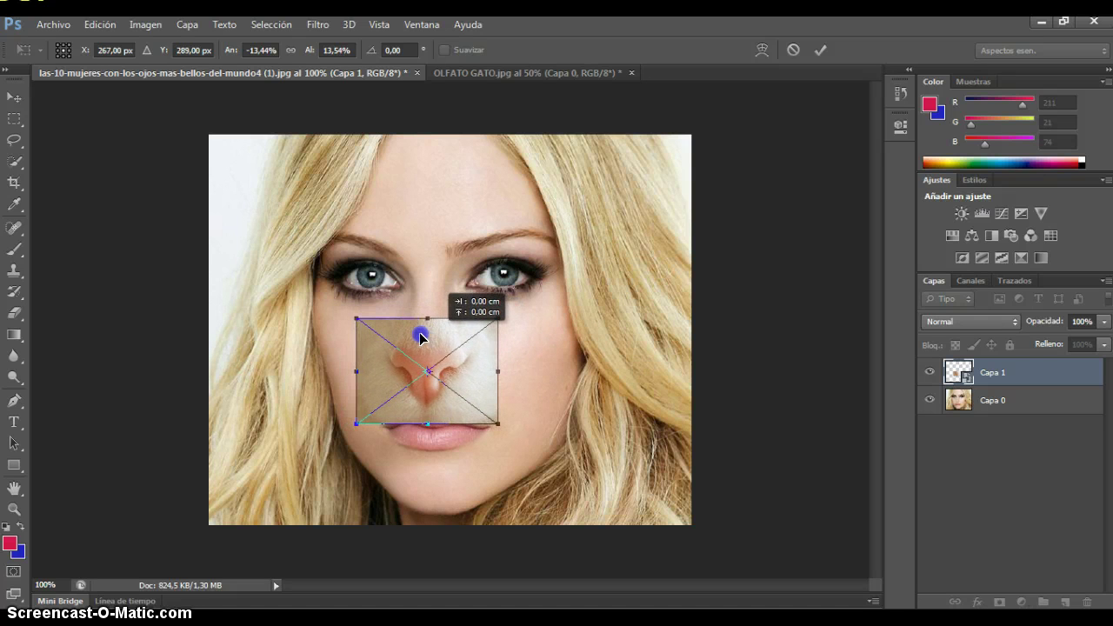
Lower the cat-nose layer to 40% opacity and nudge it precisely over her nose
left_click(1105, 321)
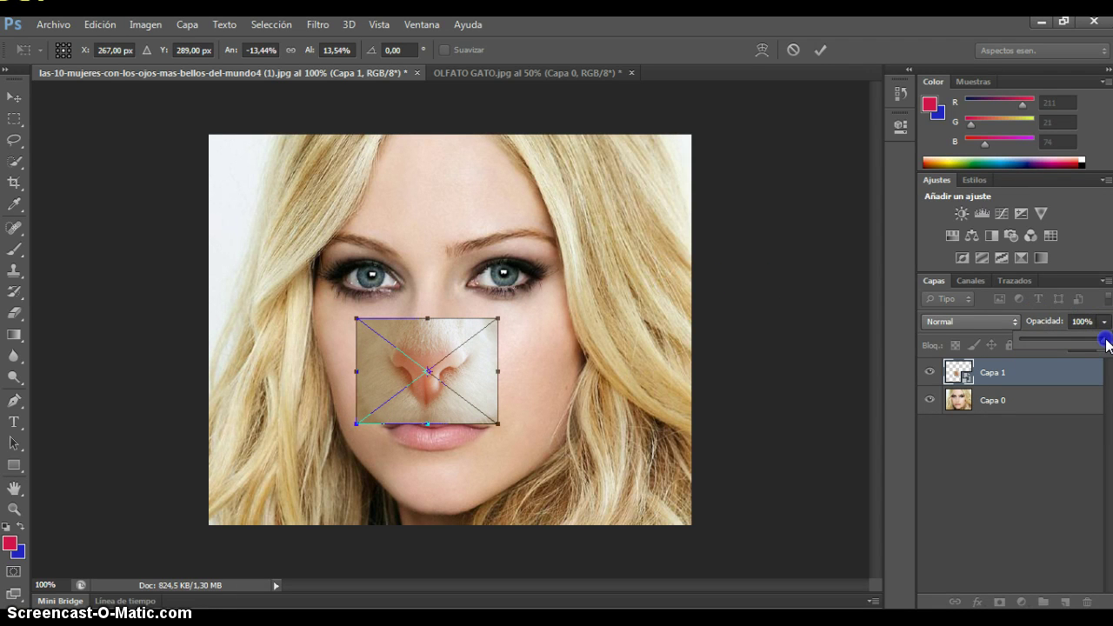
left_click_drag(1107, 343, 1107, 343)
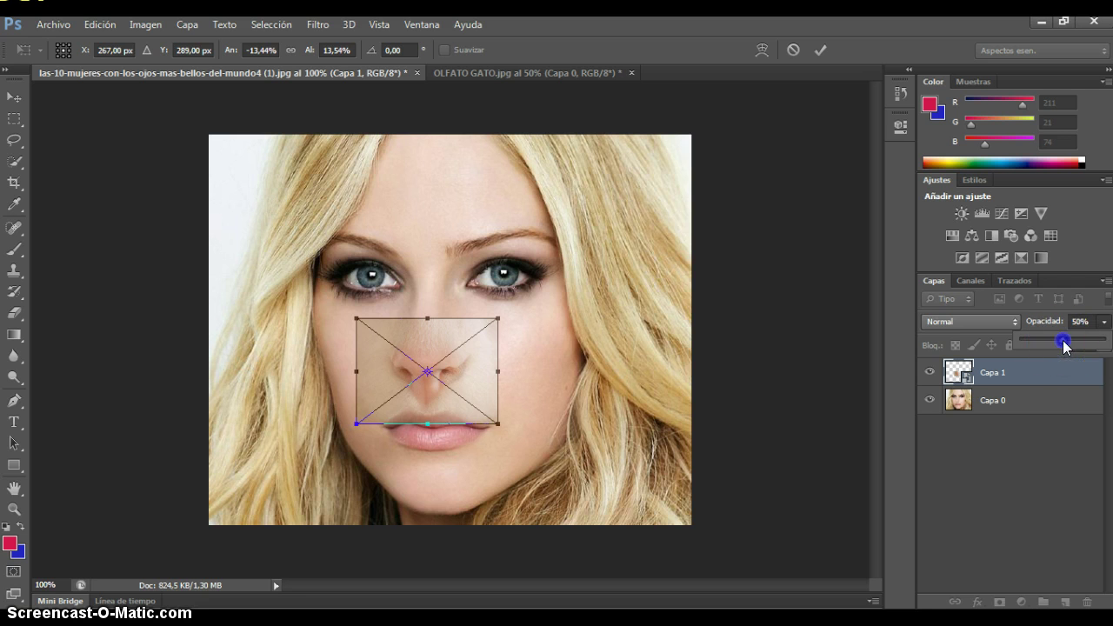
left_click_drag(1063, 344, 1063, 345)
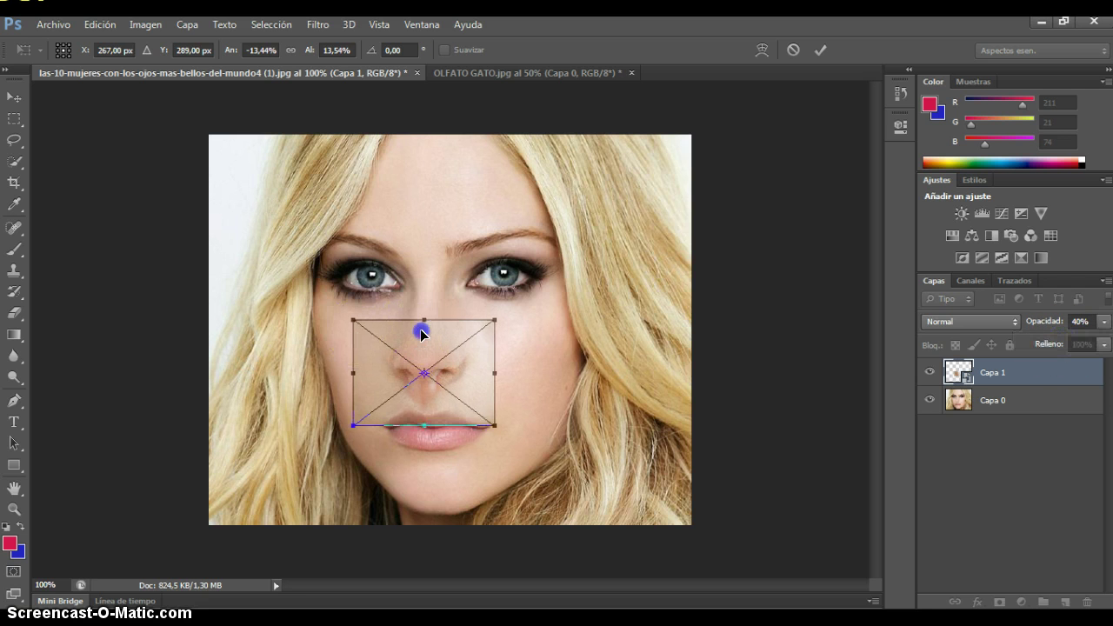
left_click_drag(420, 328, 421, 338)
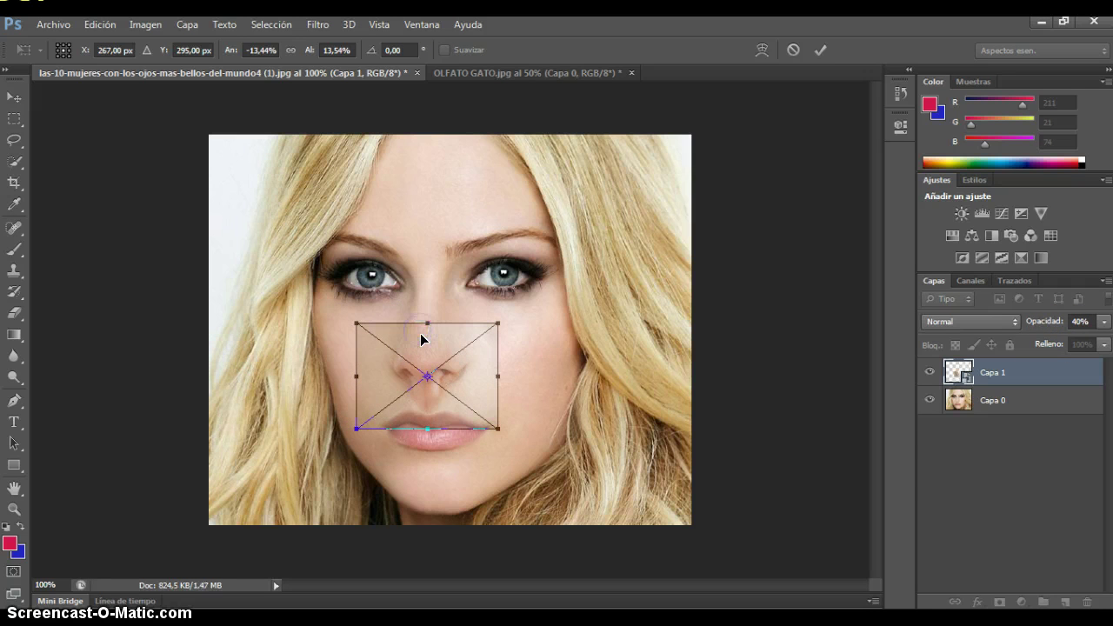
key("Up")
key("Right")
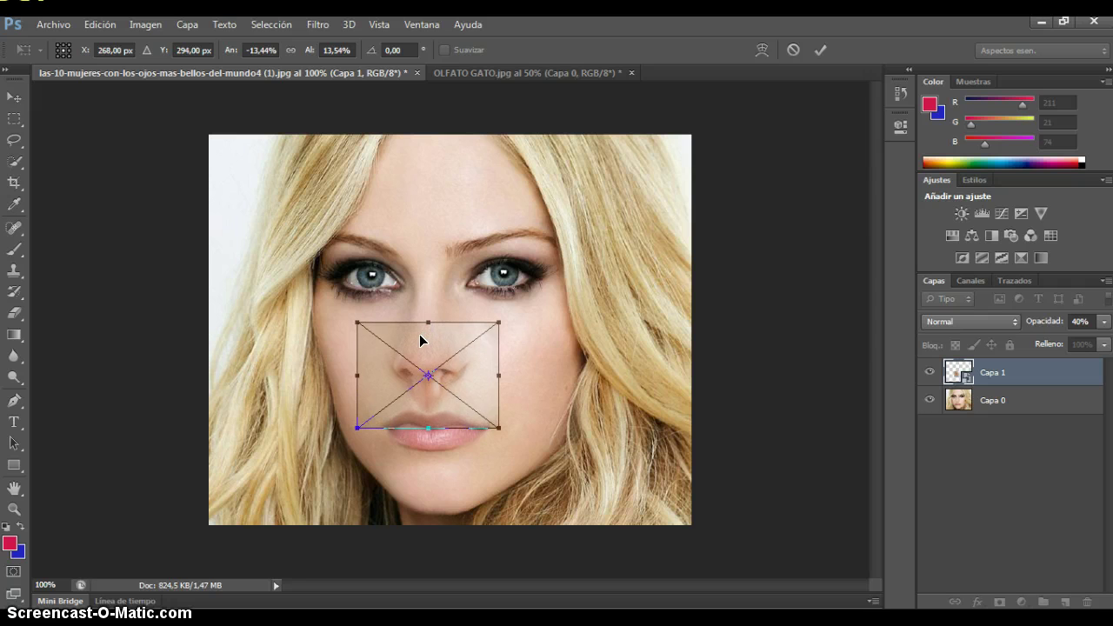
key("Down")
key("Left")
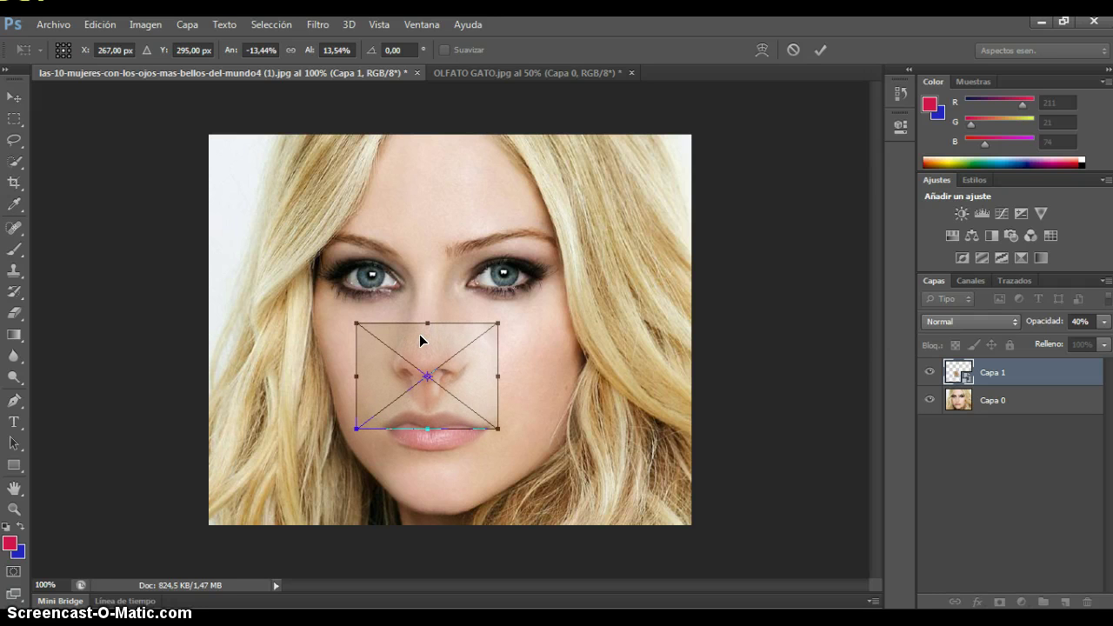
Restore the layer opacity to 100% and commit the transform
left_click(1105, 321)
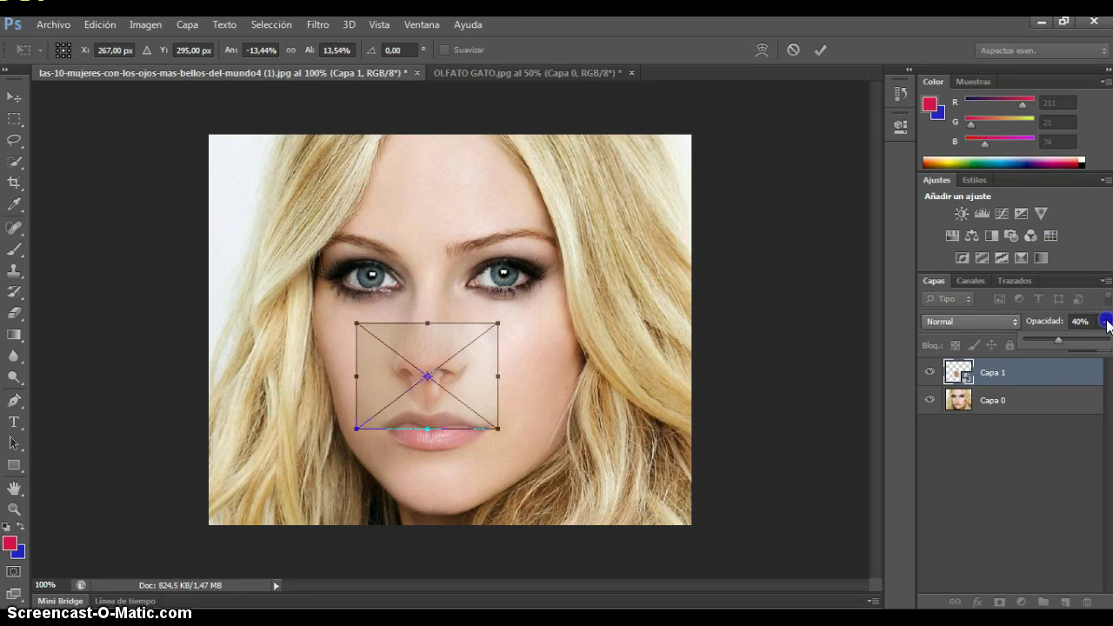
left_click_drag(1058, 339, 1060, 343)
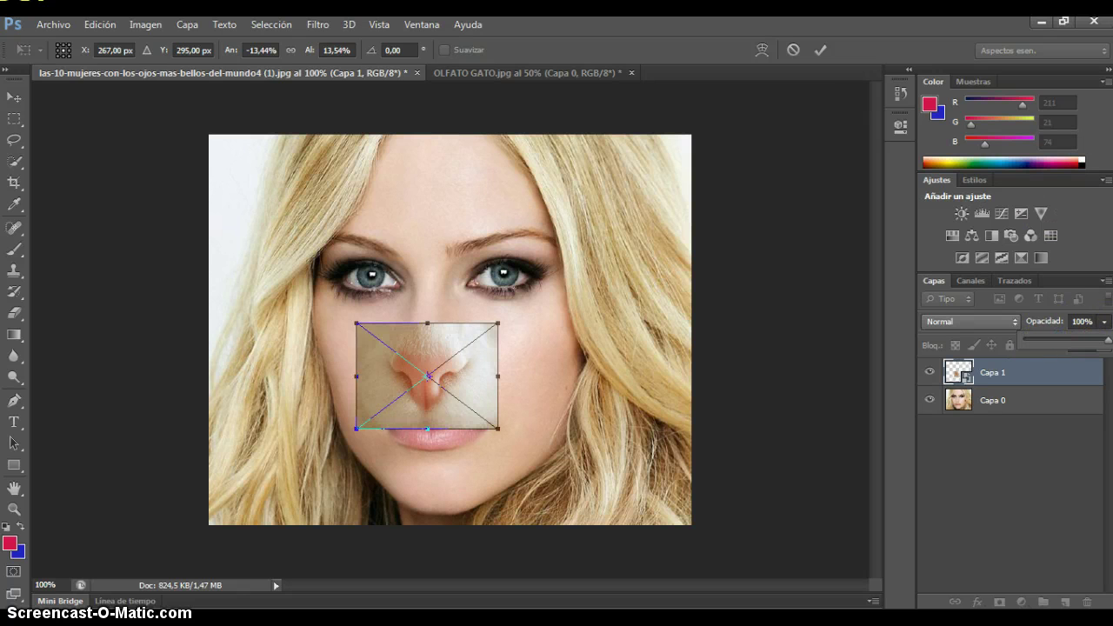
left_click(821, 52)
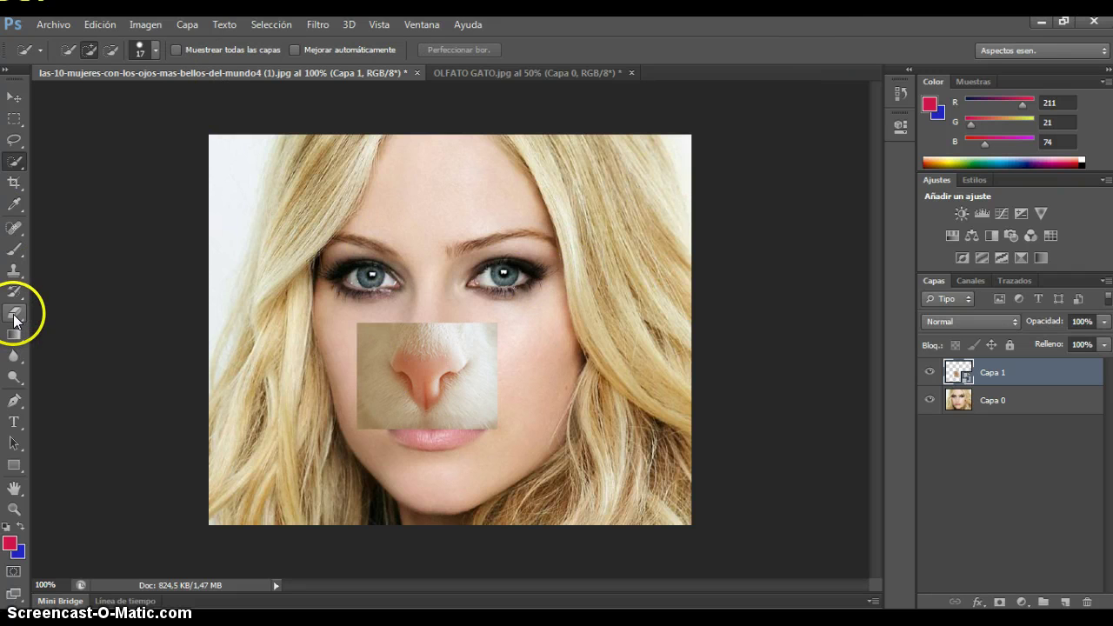
Rasterize the nose layer and erase its left and lower edges at 31% eraser opacity
left_click(14, 315)
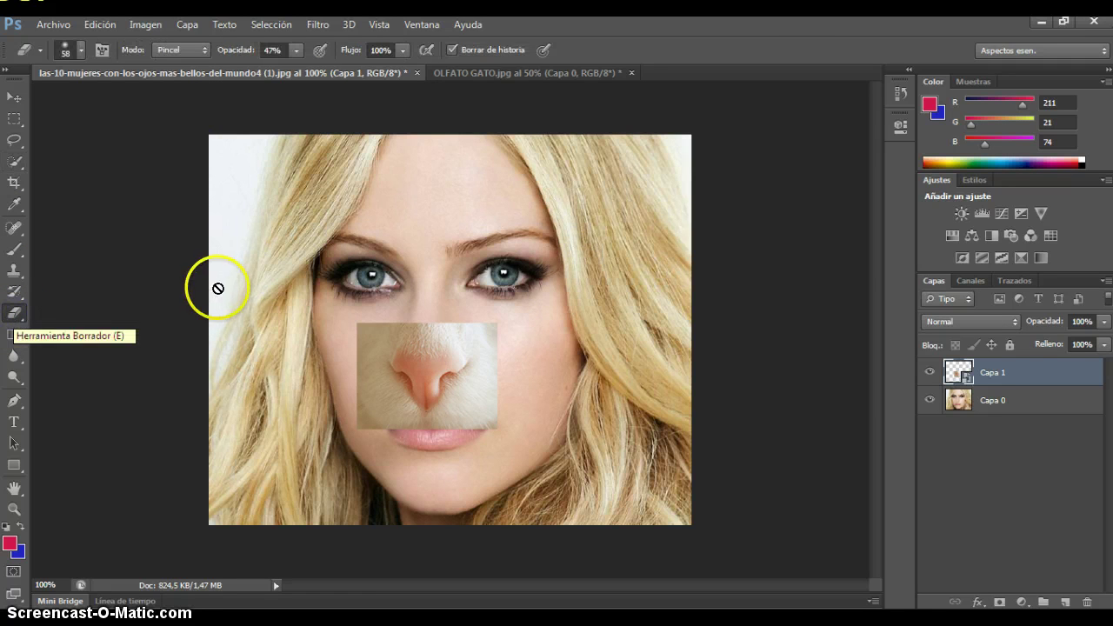
left_click(127, 214)
left_click(497, 261)
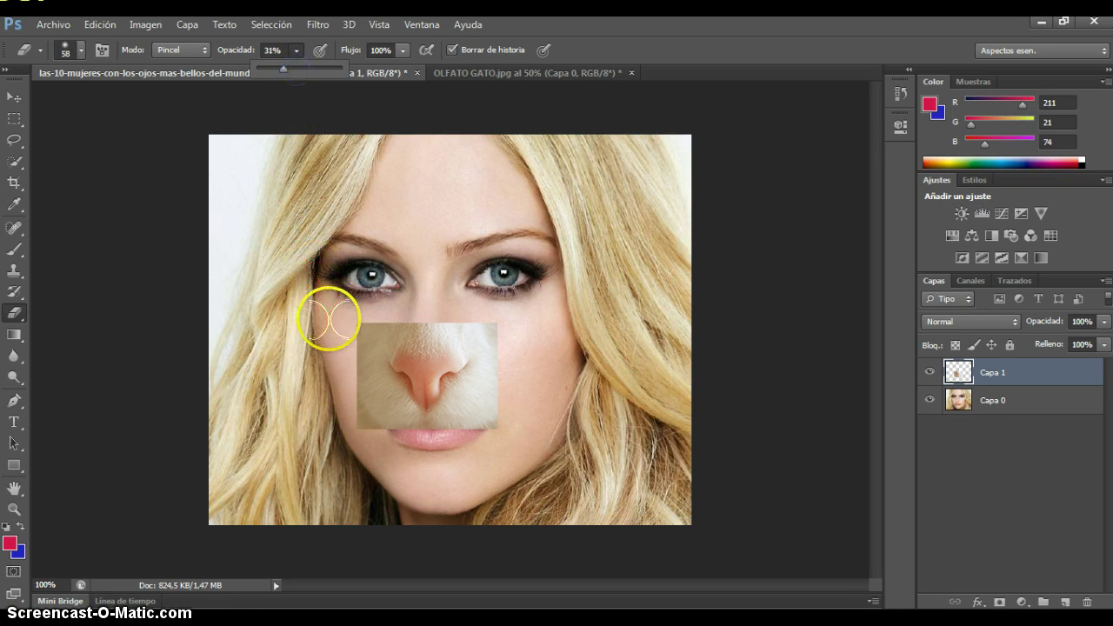
left_click(355, 320)
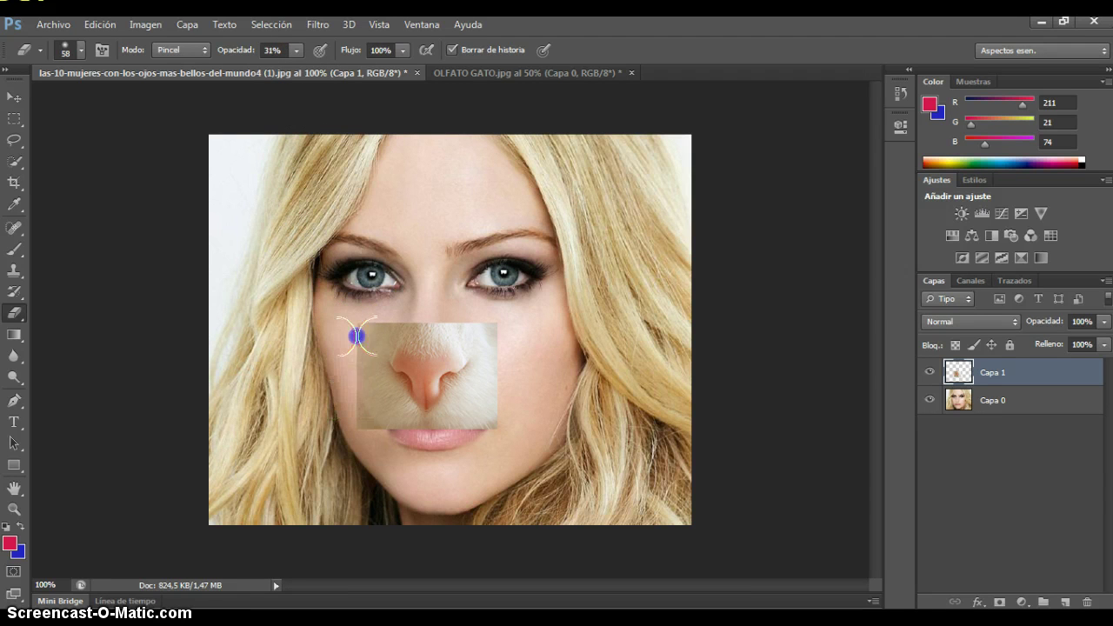
left_click_drag(355, 320, 360, 318)
left_click_drag(352, 446, 368, 419)
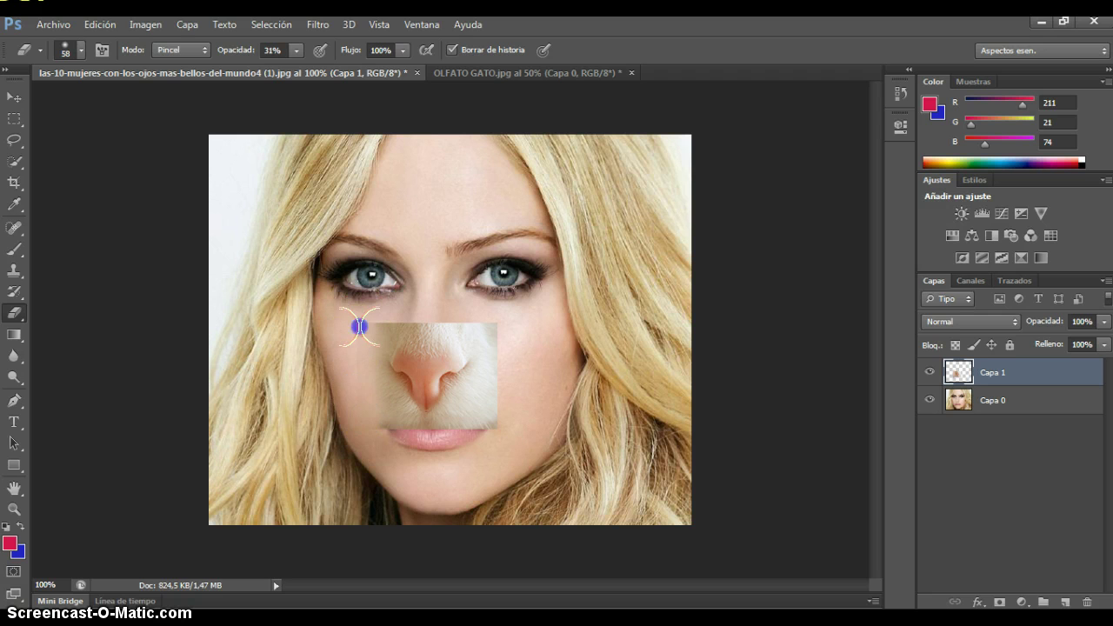
mouse_move(360, 435)
left_mouse_down()
mouse_move(383, 443)
mouse_move(467, 433)
mouse_move(402, 433)
left_mouse_up()
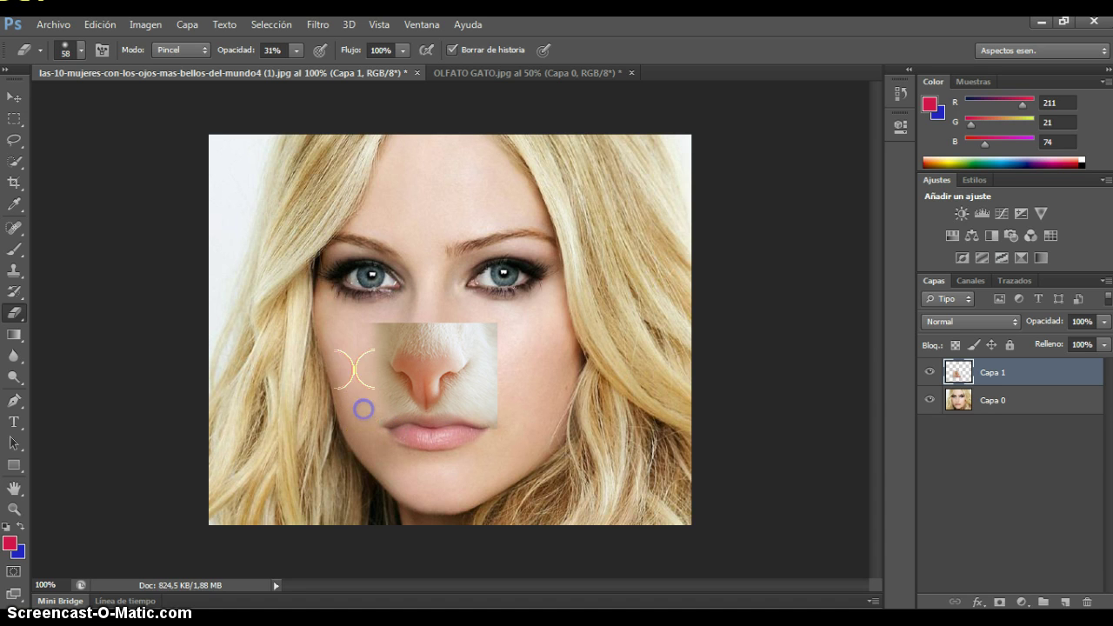
mouse_move(495, 442)
left_mouse_down()
mouse_move(479, 453)
mouse_move(498, 397)
left_mouse_up()
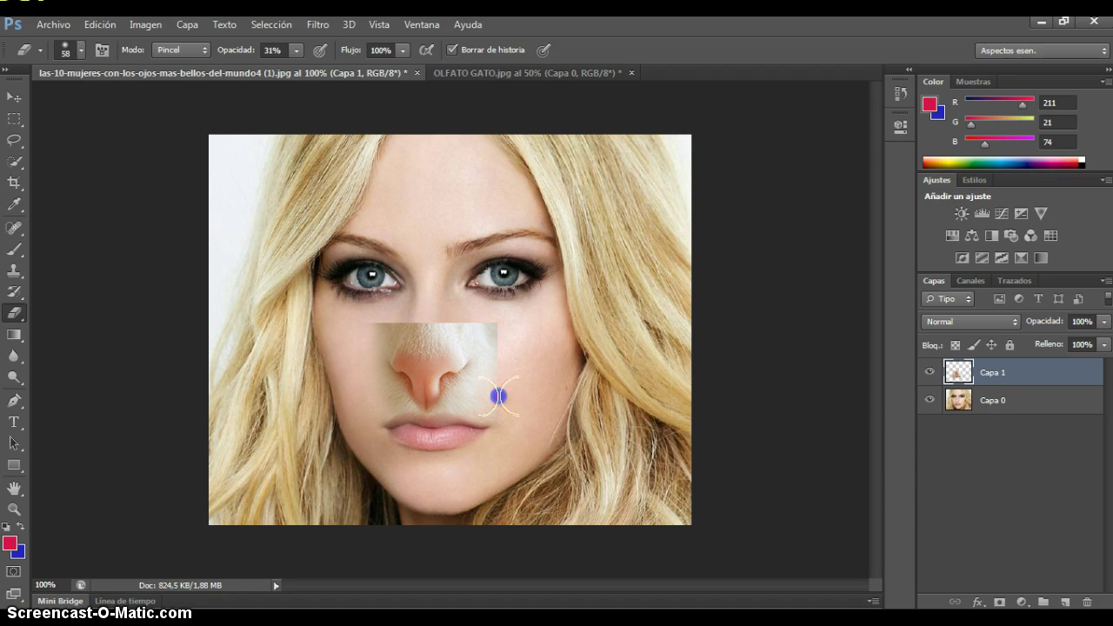
With a soft 58 px eraser, fade the patch's top and right edges into the face
left_click(82, 51)
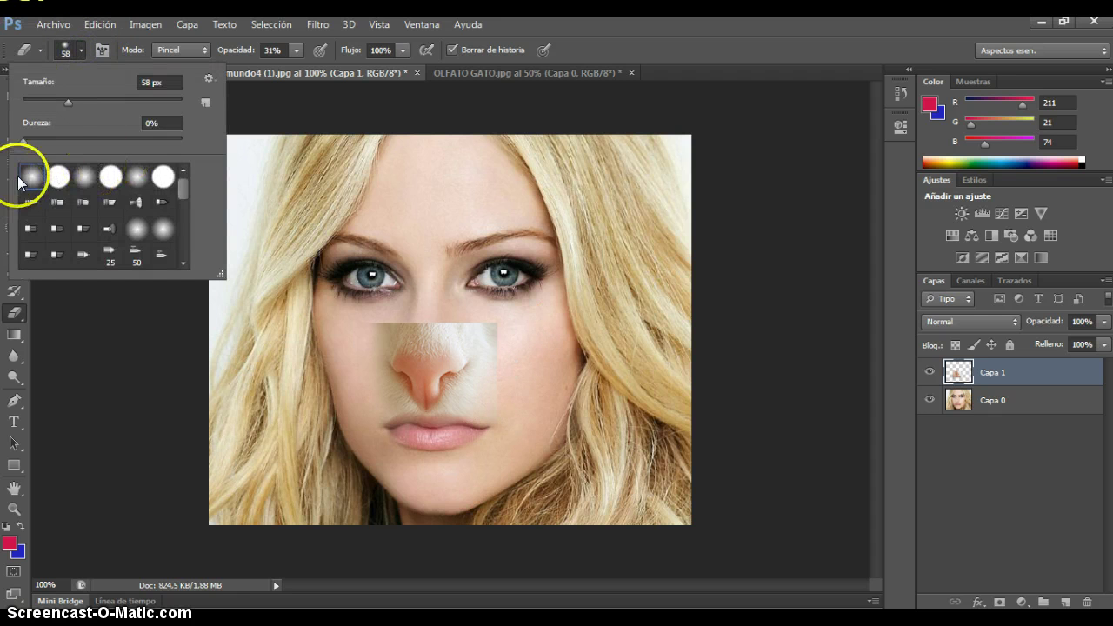
left_click(505, 318)
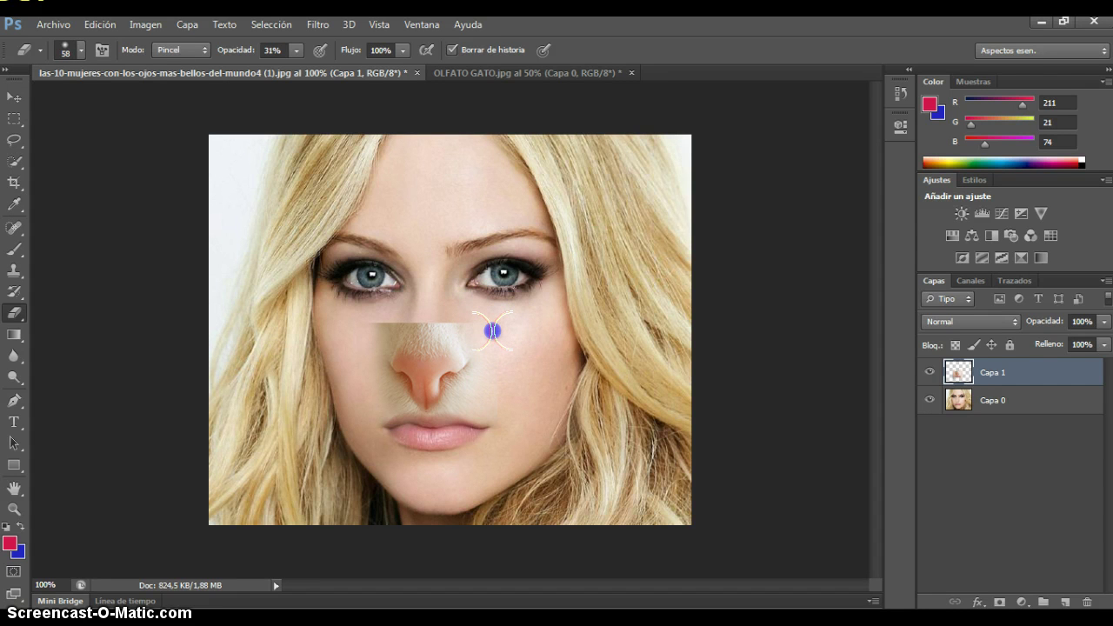
left_click(492, 330)
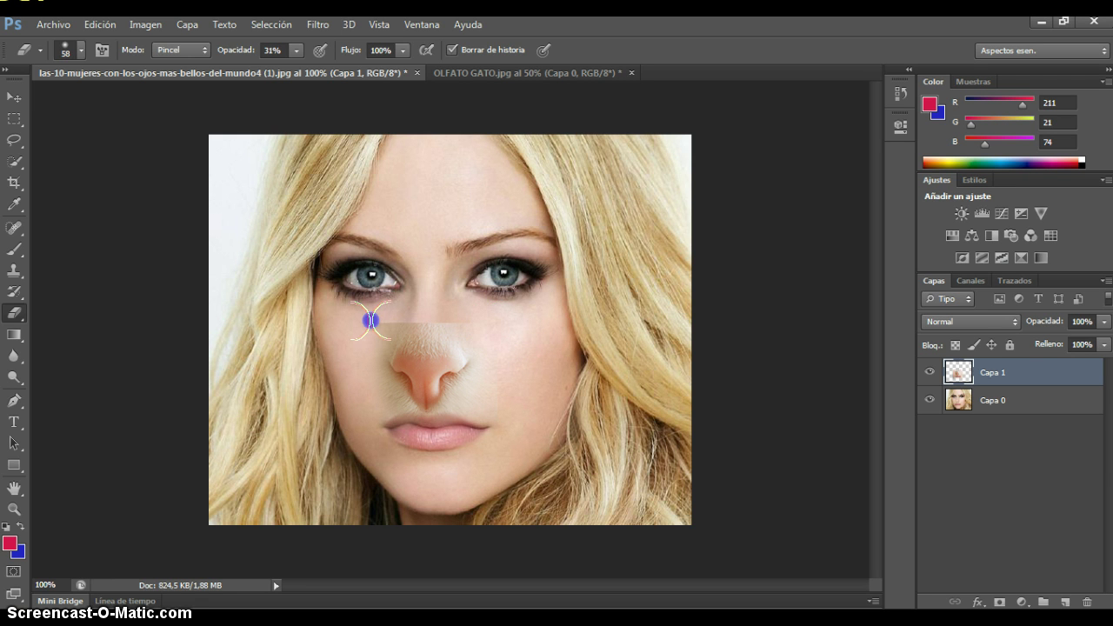
mouse_move(371, 320)
left_mouse_down()
mouse_move(462, 319)
mouse_move(371, 322)
mouse_move(391, 309)
left_mouse_up()
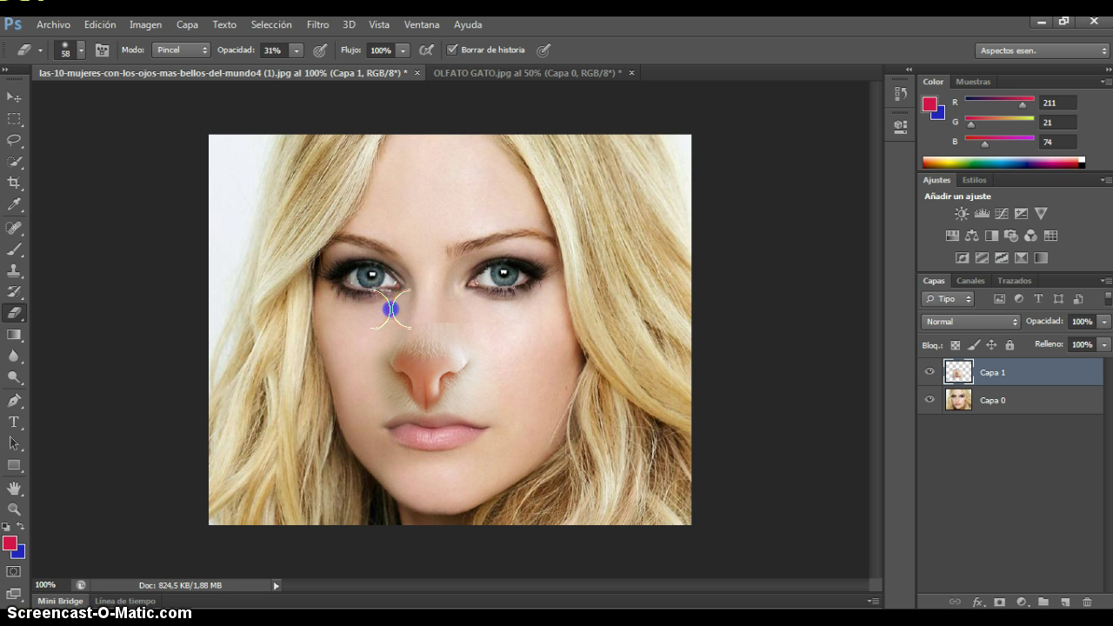
mouse_move(390, 309)
left_mouse_down()
mouse_move(449, 315)
mouse_move(473, 332)
left_mouse_up()
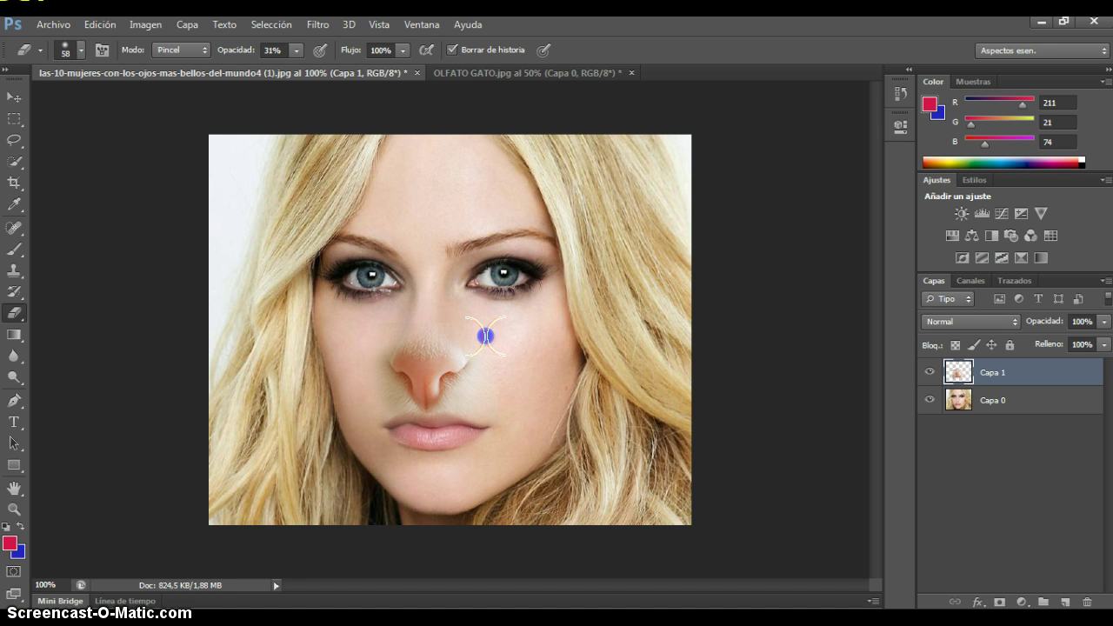
left_click(393, 423)
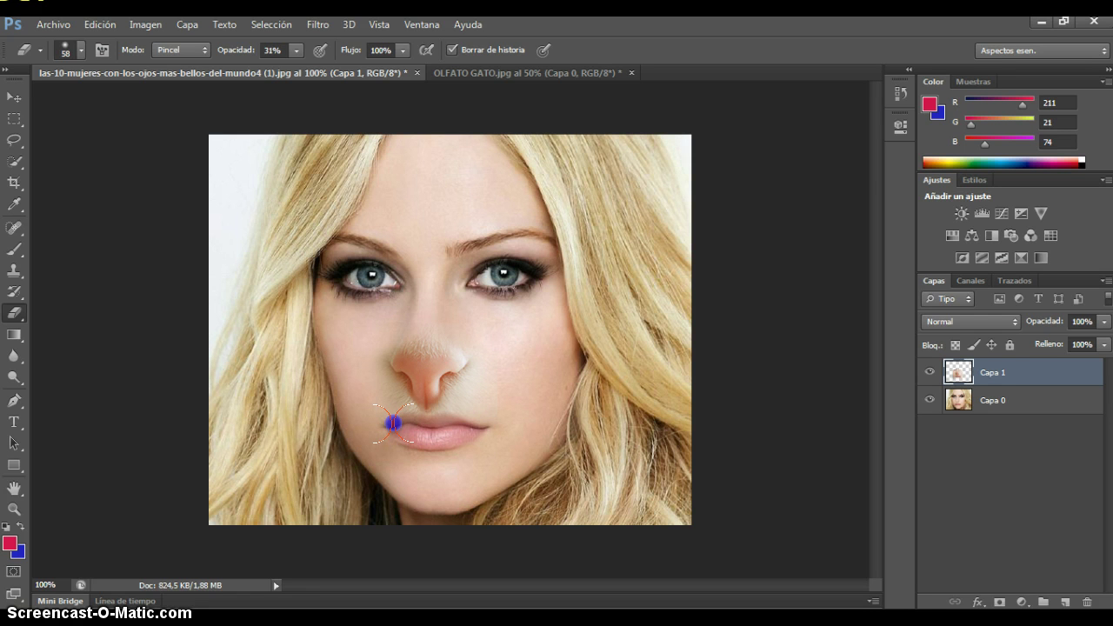
left_click_drag(472, 415, 464, 423)
mouse_move(512, 391)
left_mouse_down()
mouse_move(519, 364)
mouse_move(530, 398)
left_mouse_up()
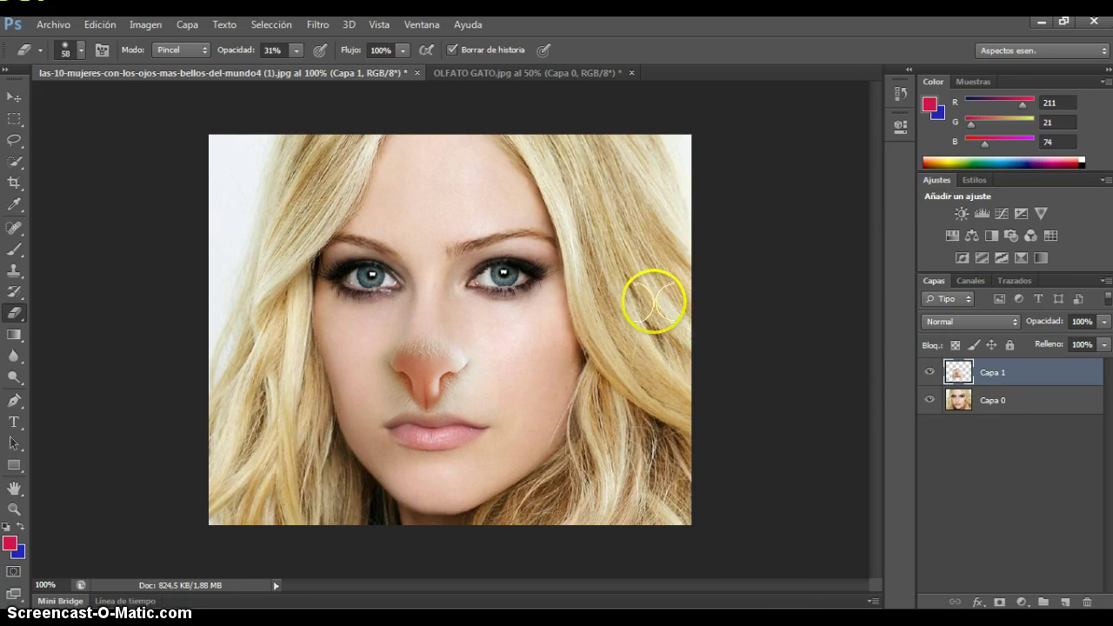
Create a new empty layer named 'cabello', then make Capa 0 active
left_click(187, 24)
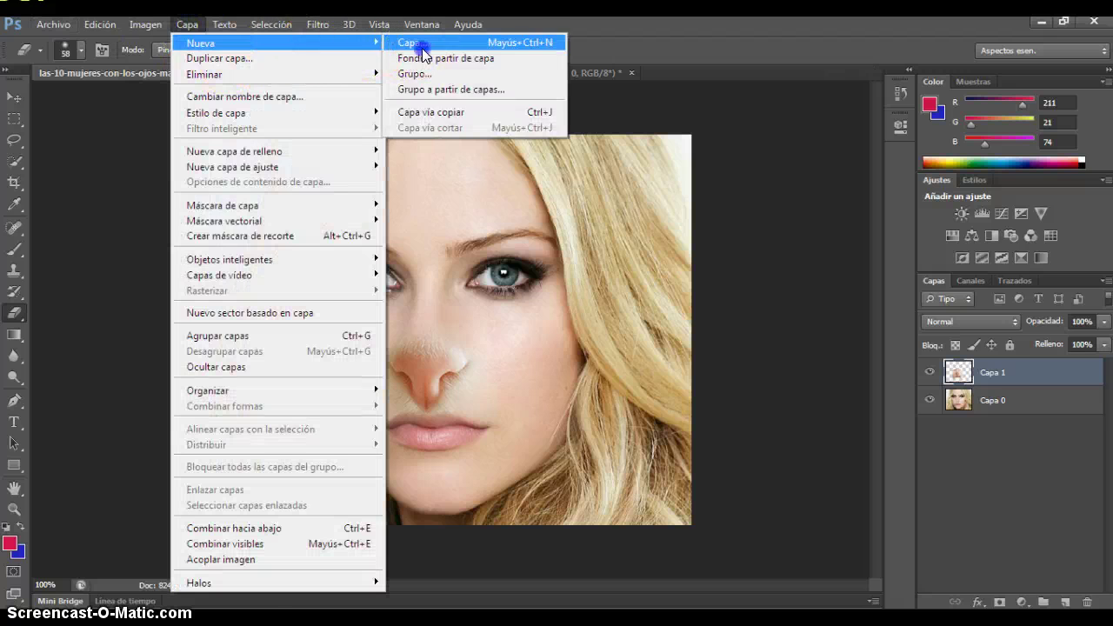
left_click(421, 42)
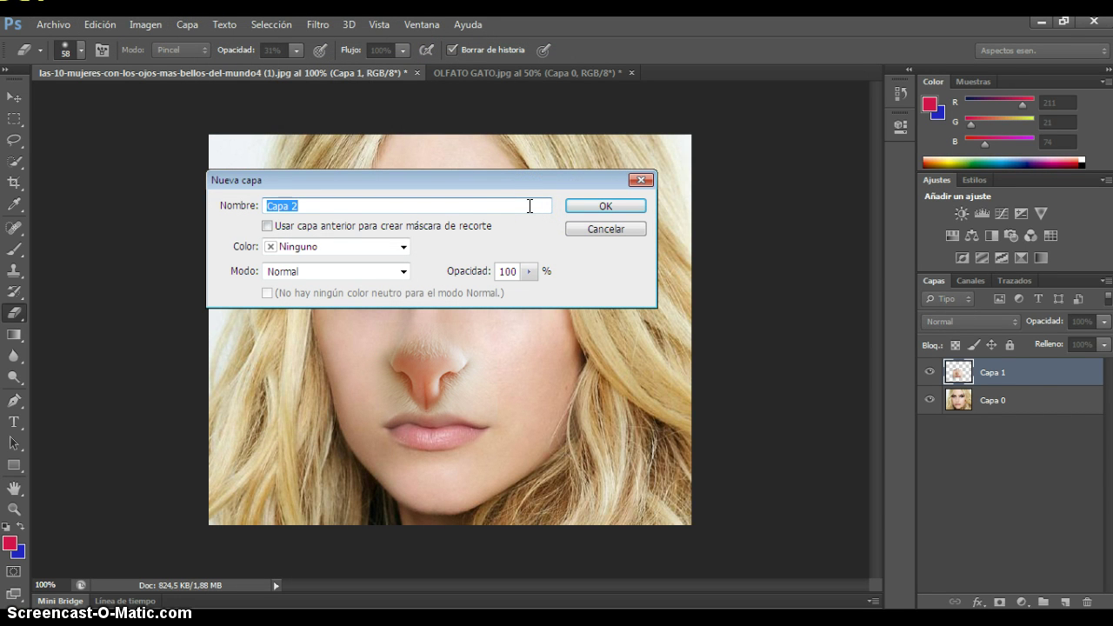
type("cabello")
key("Return")
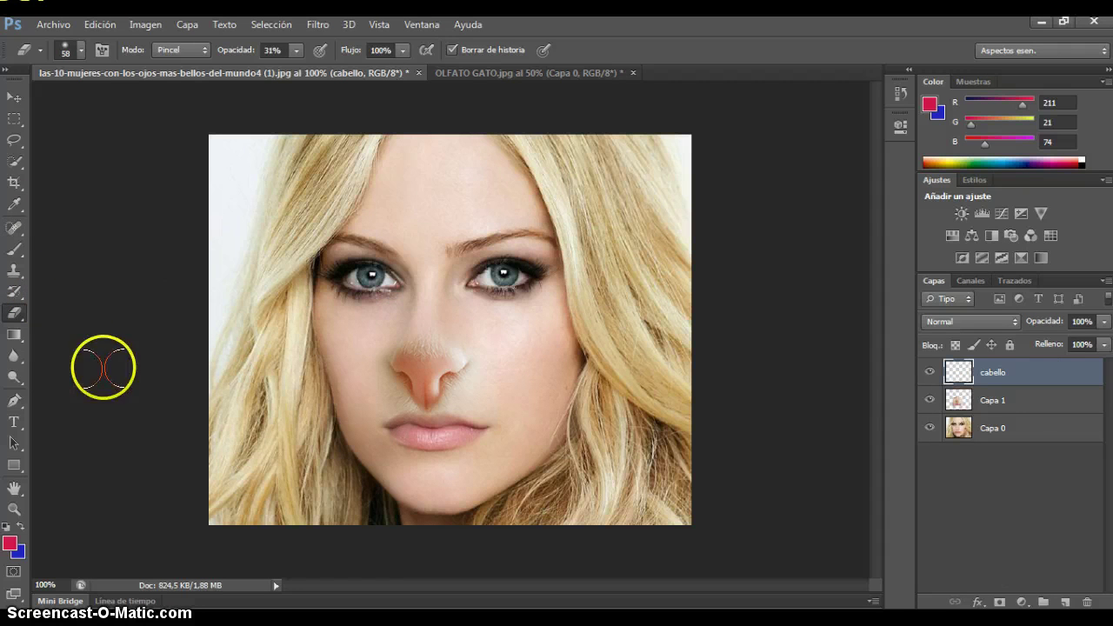
left_click(1032, 430)
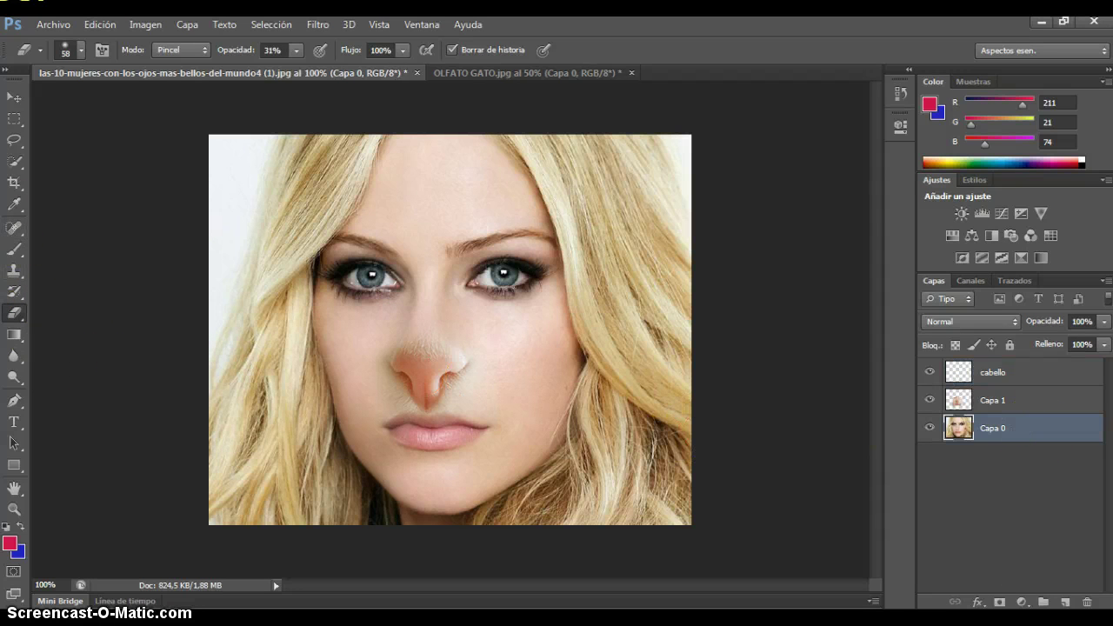
left_click(14, 160)
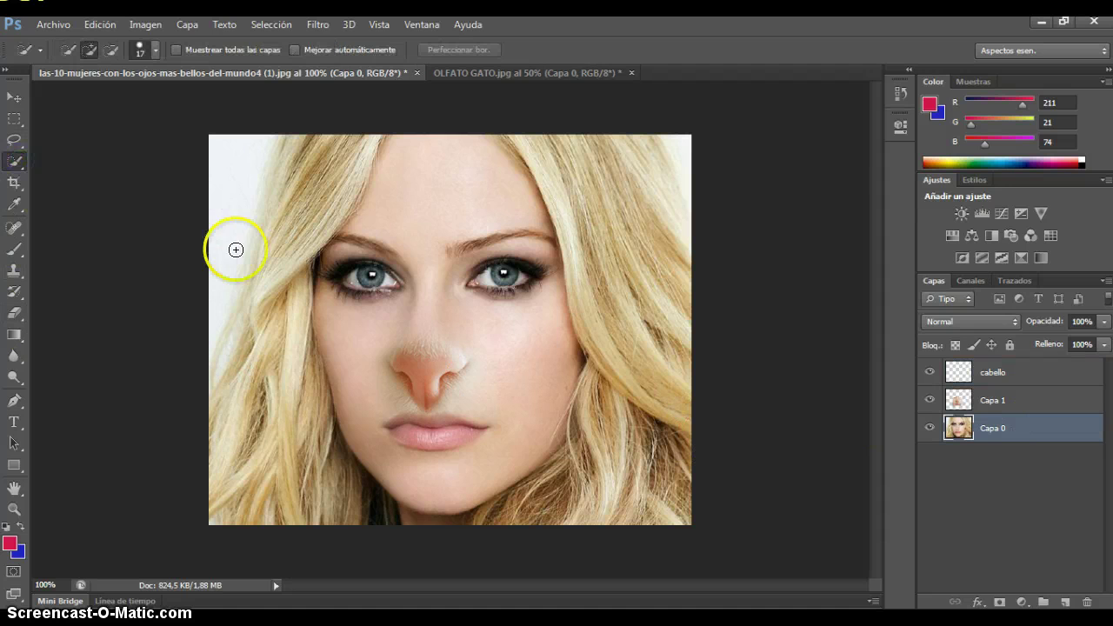
Quick-select the blonde hair on both sides, subtracting the white top corners
left_click(267, 494)
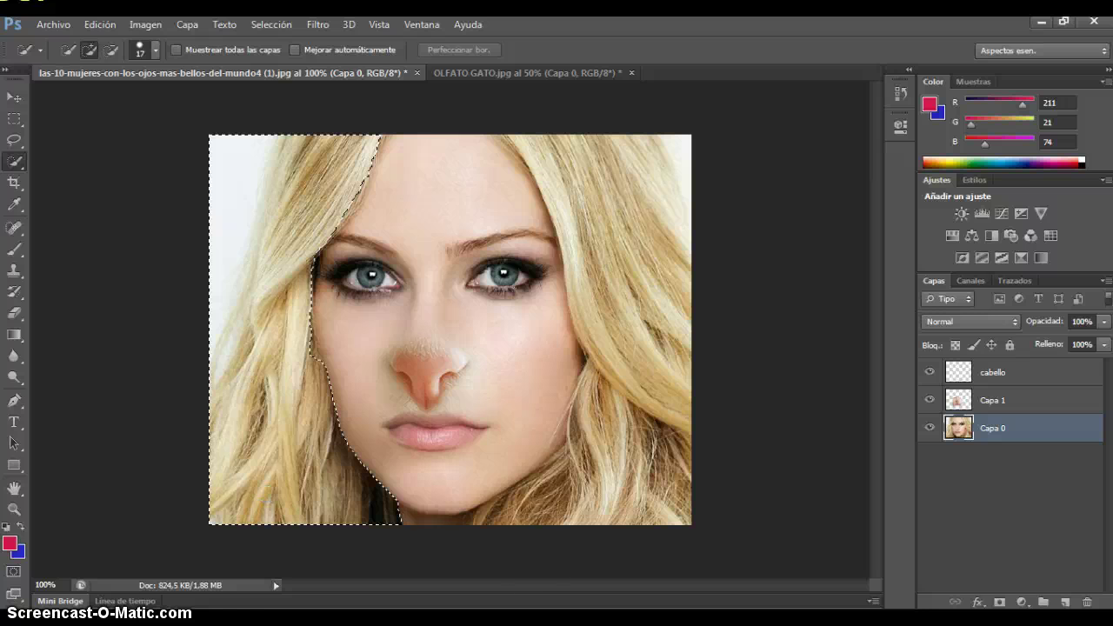
left_click(497, 517)
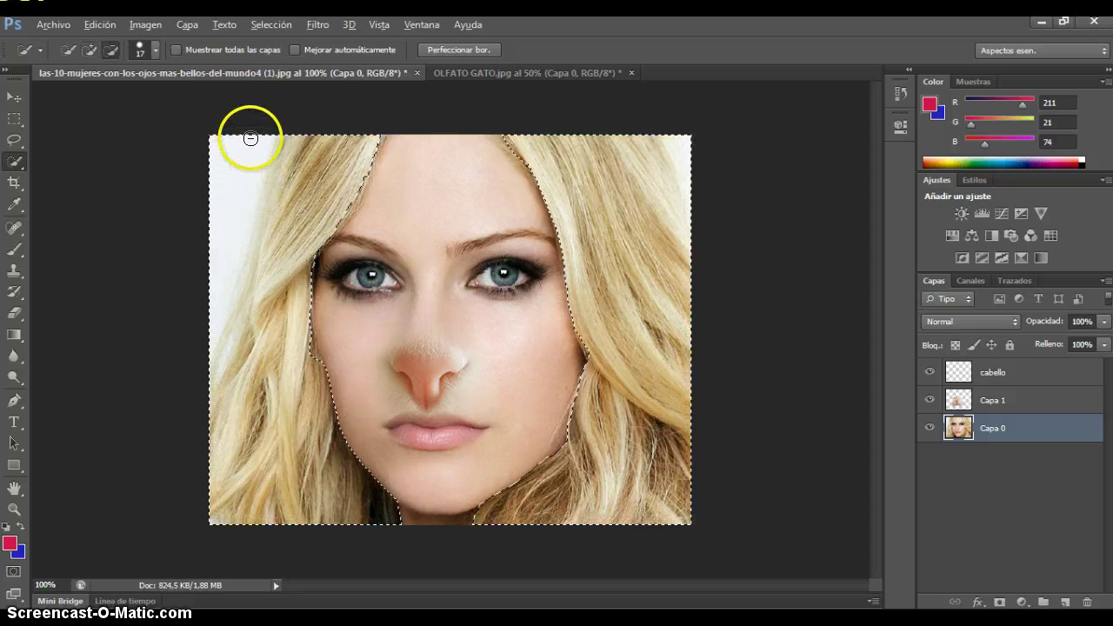
left_click(250, 137, "alt")
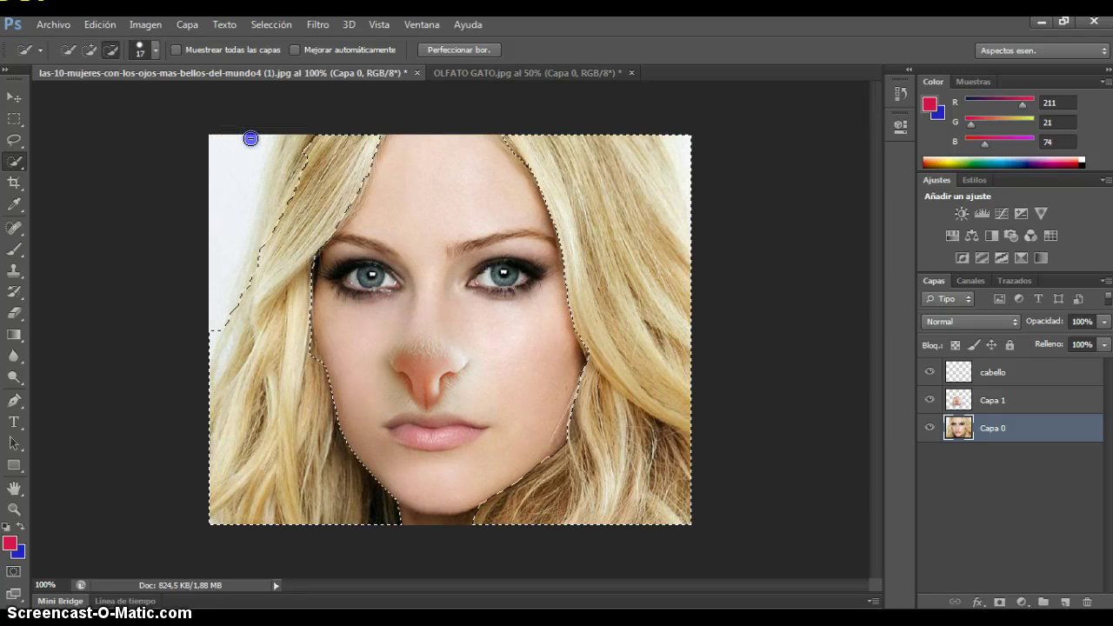
left_click(694, 165)
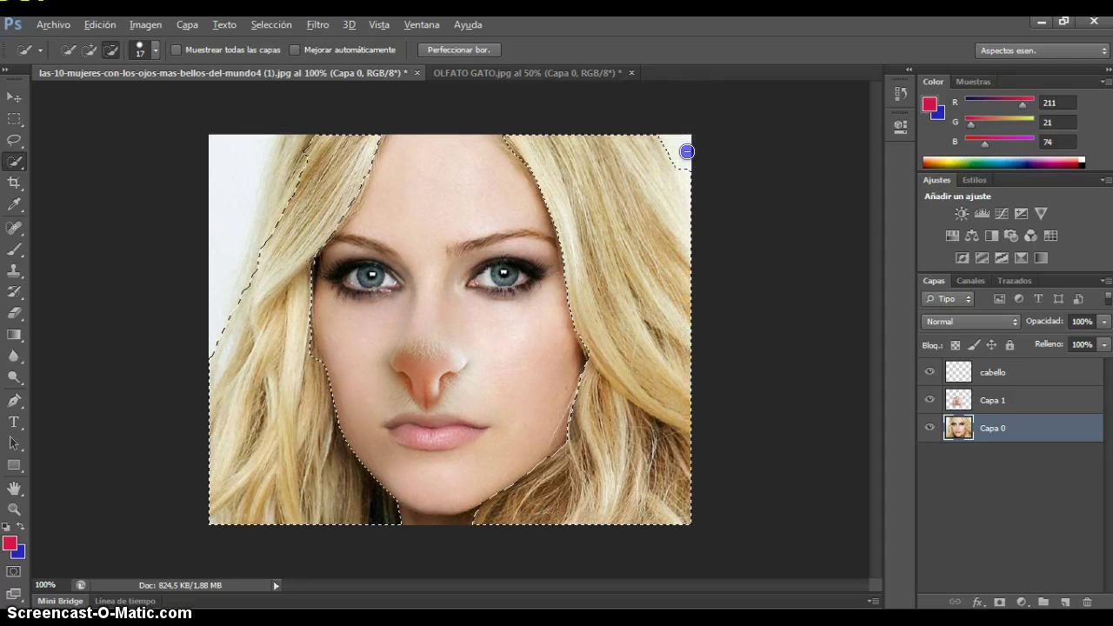
left_click(291, 145)
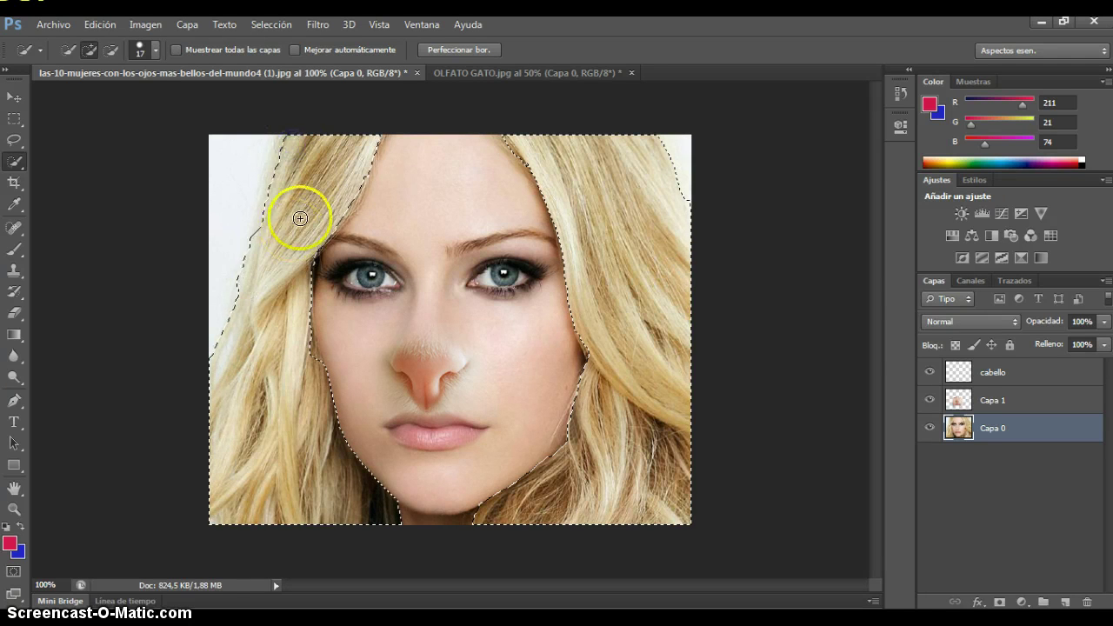
left_click_drag(300, 219, 266, 232)
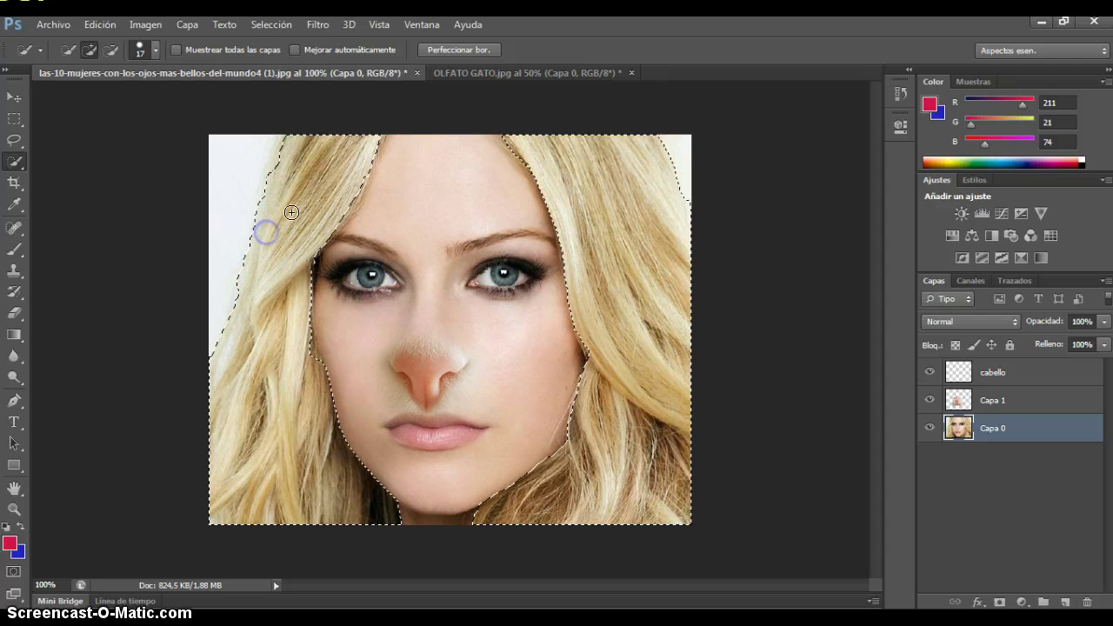
left_click(1011, 380)
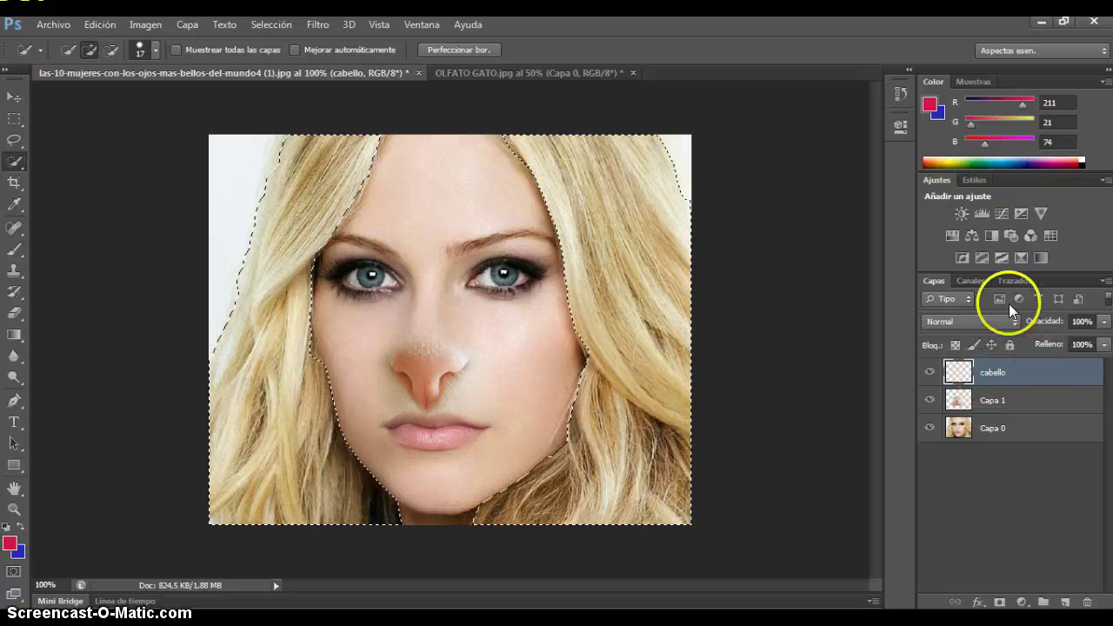
Set the foreground colour to bright magenta f600ff
left_click(10, 544)
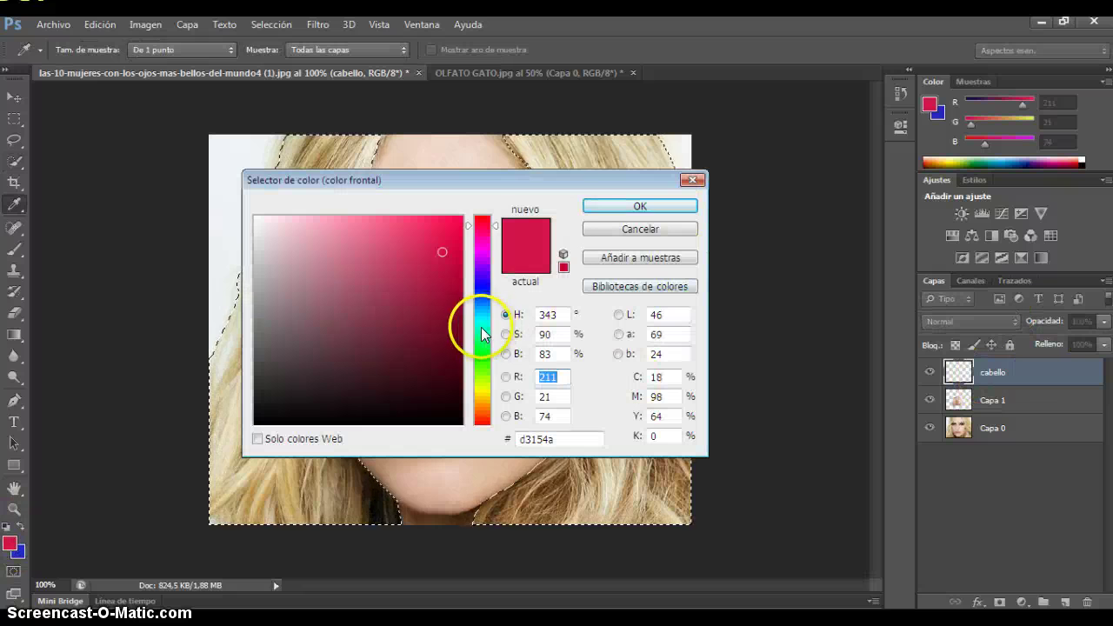
left_click_drag(482, 244, 463, 217)
left_click(443, 248)
left_click(678, 209)
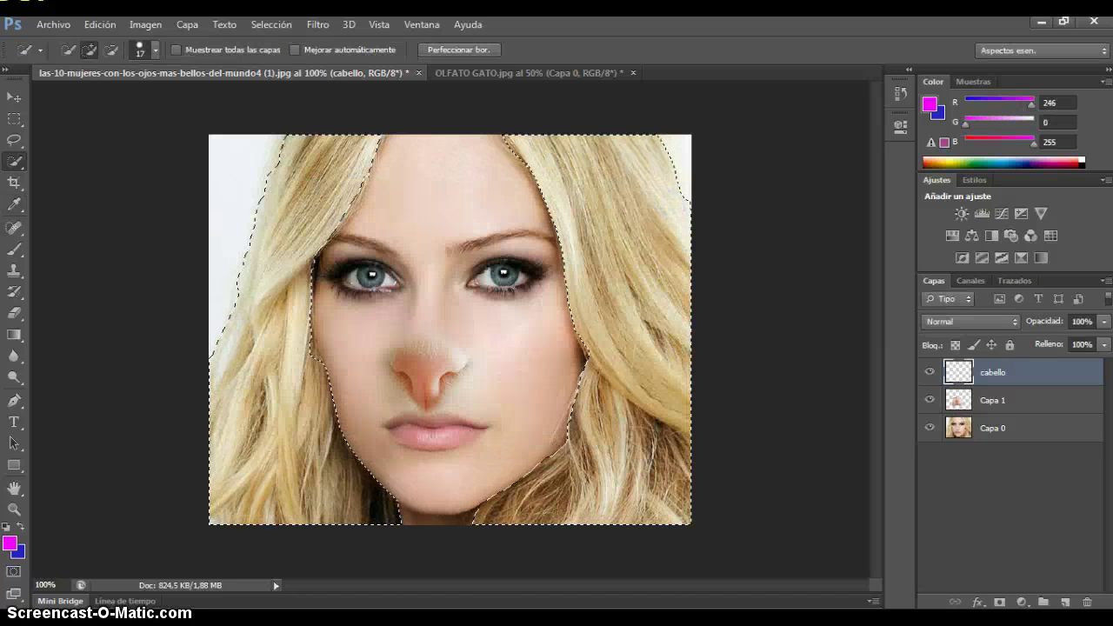
Brush magenta over the selected hair on both sides on the cabello layer
left_click(14, 250)
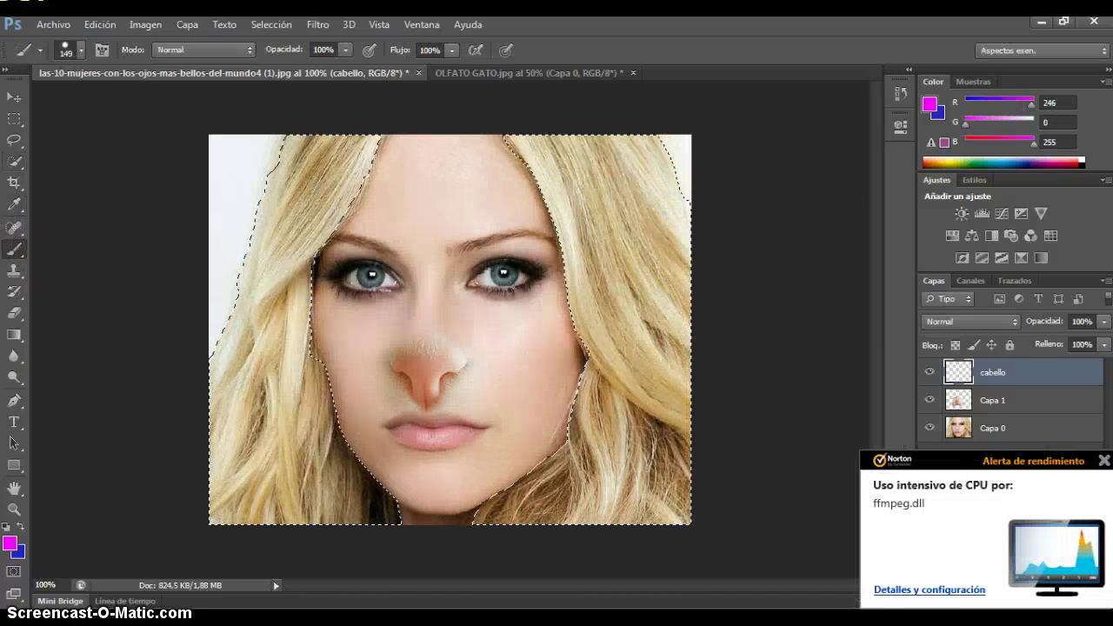
key("ctrl+d")
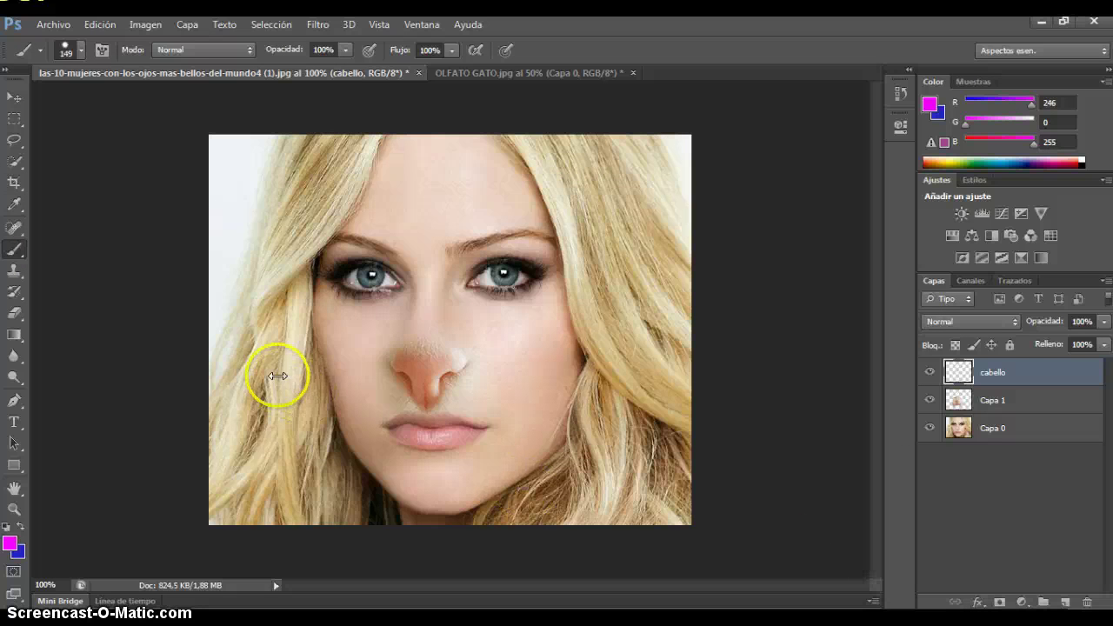
key("ctrl+z")
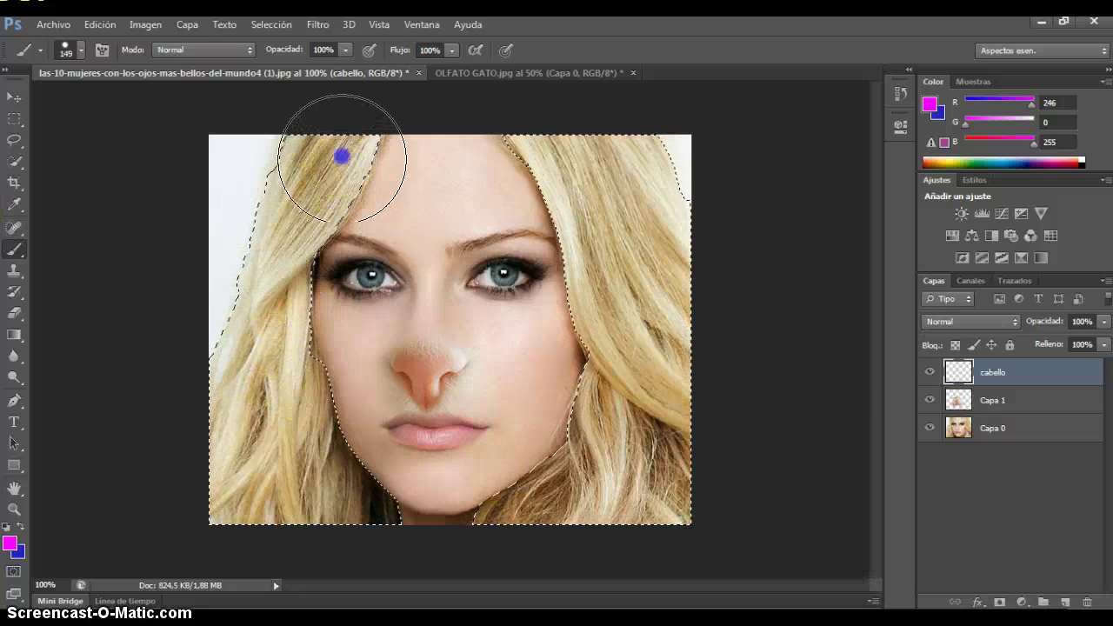
left_click_drag(342, 156, 287, 354)
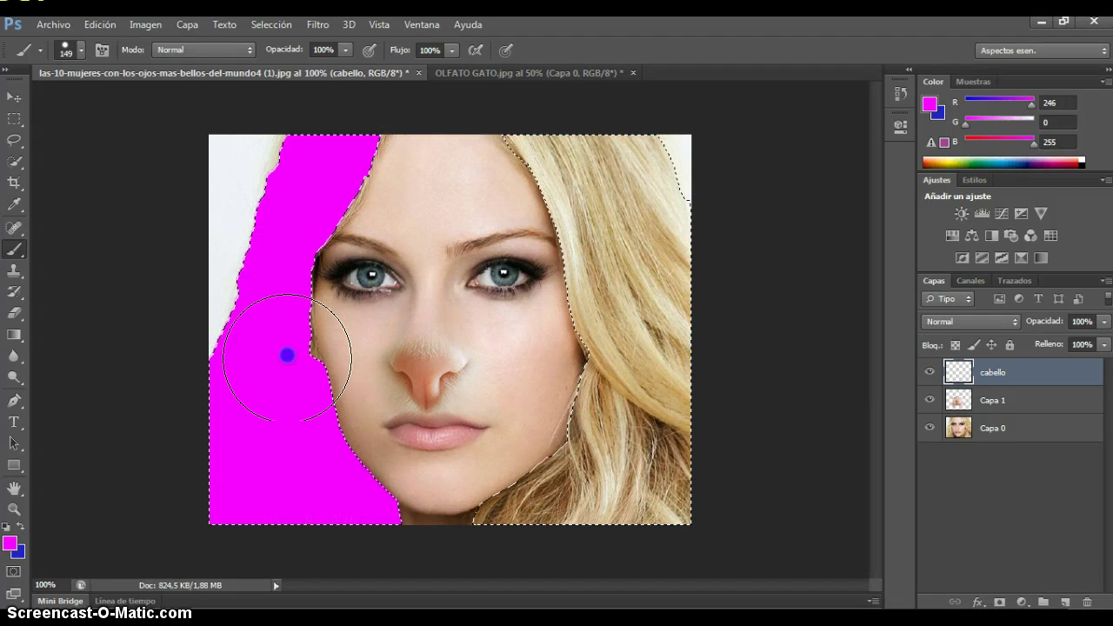
left_click_drag(600, 169, 609, 461)
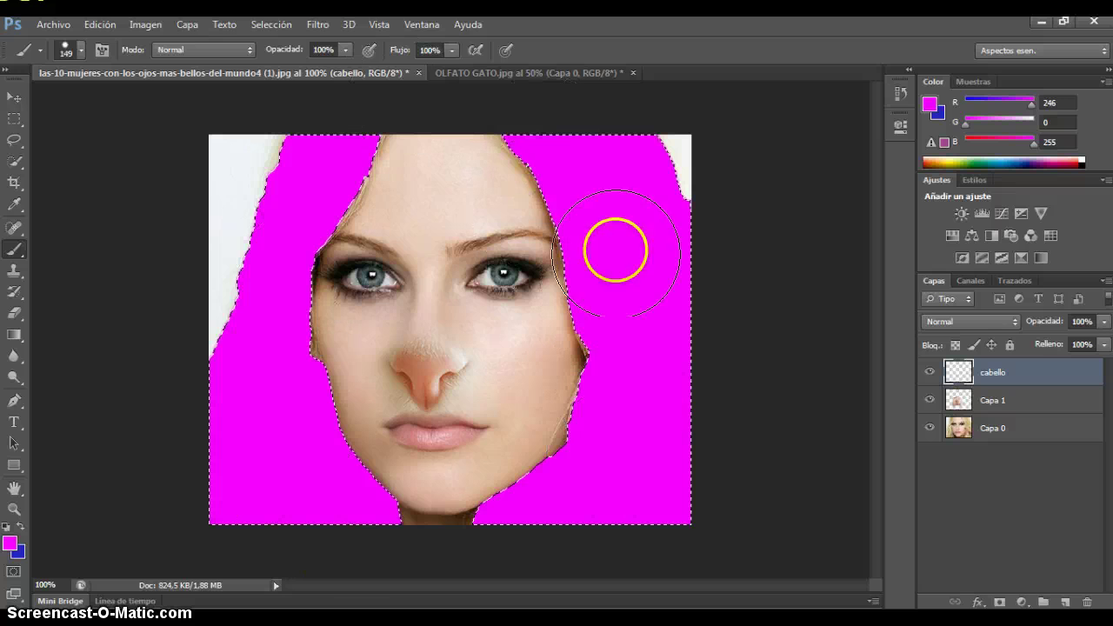
left_click(1000, 322)
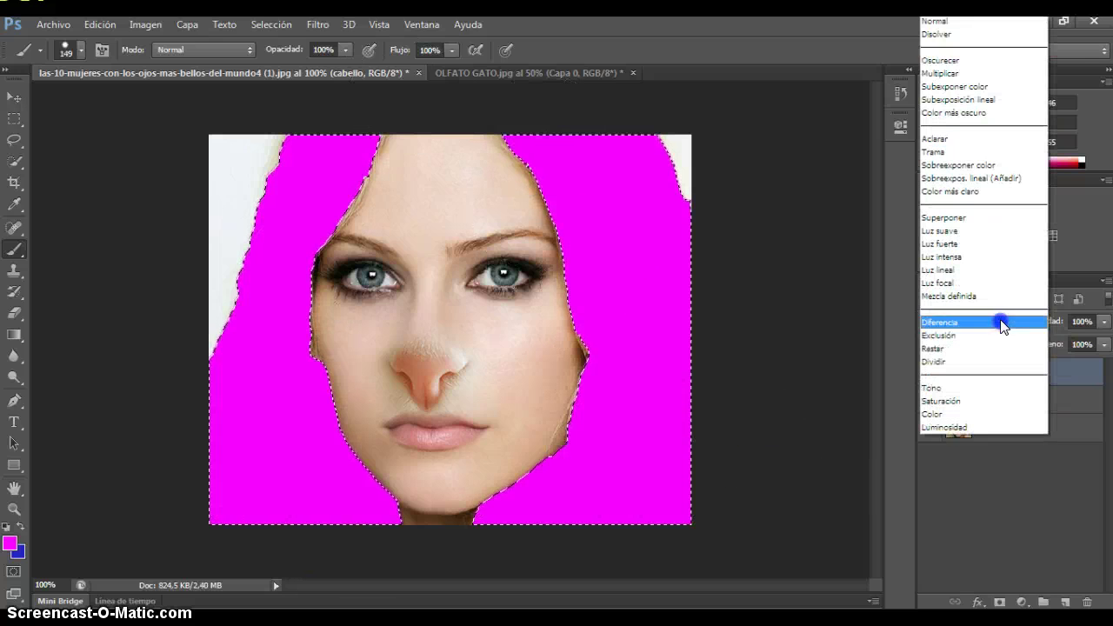
Set the cabello layer's blend mode to Tono and deselect the hair
left_click(974, 389)
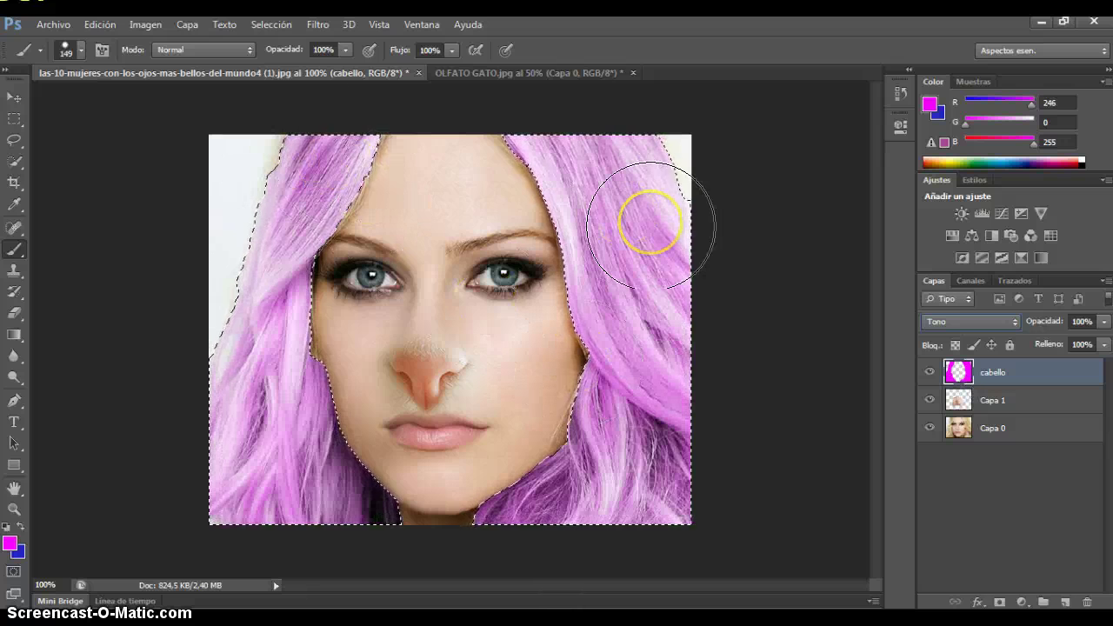
left_click(272, 26)
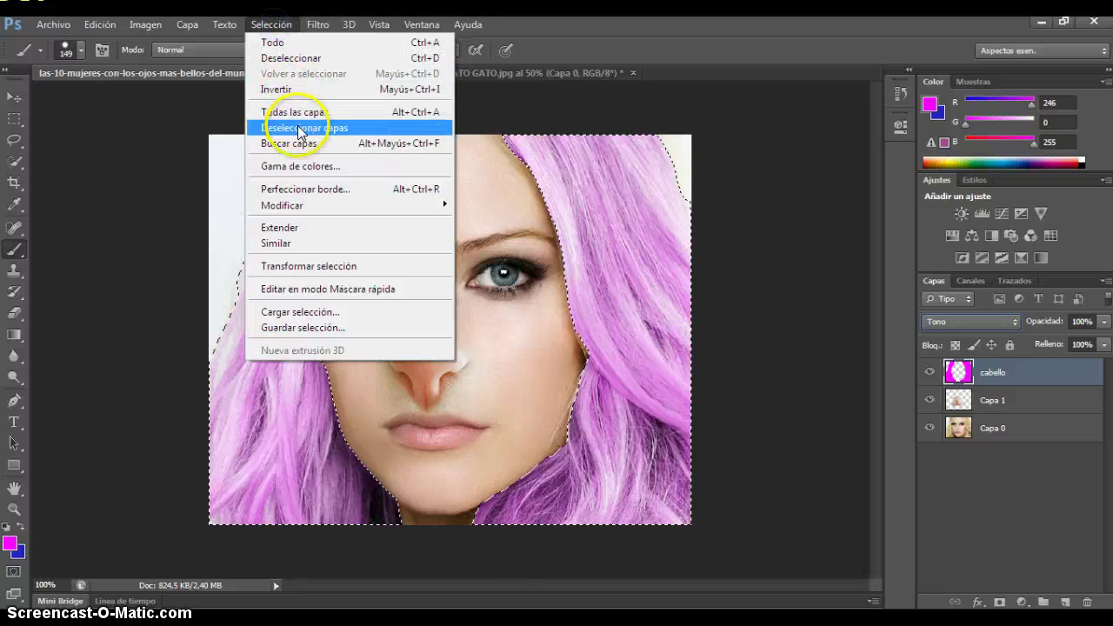
left_click(275, 57)
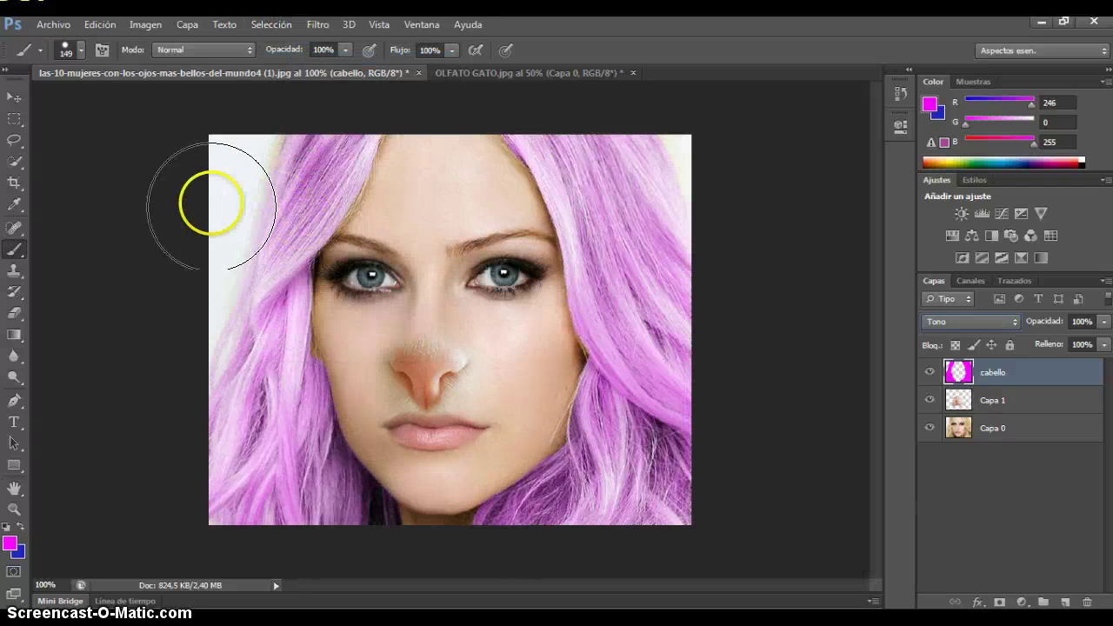
Resize the brush to 67 px for touch-ups
left_click(82, 51)
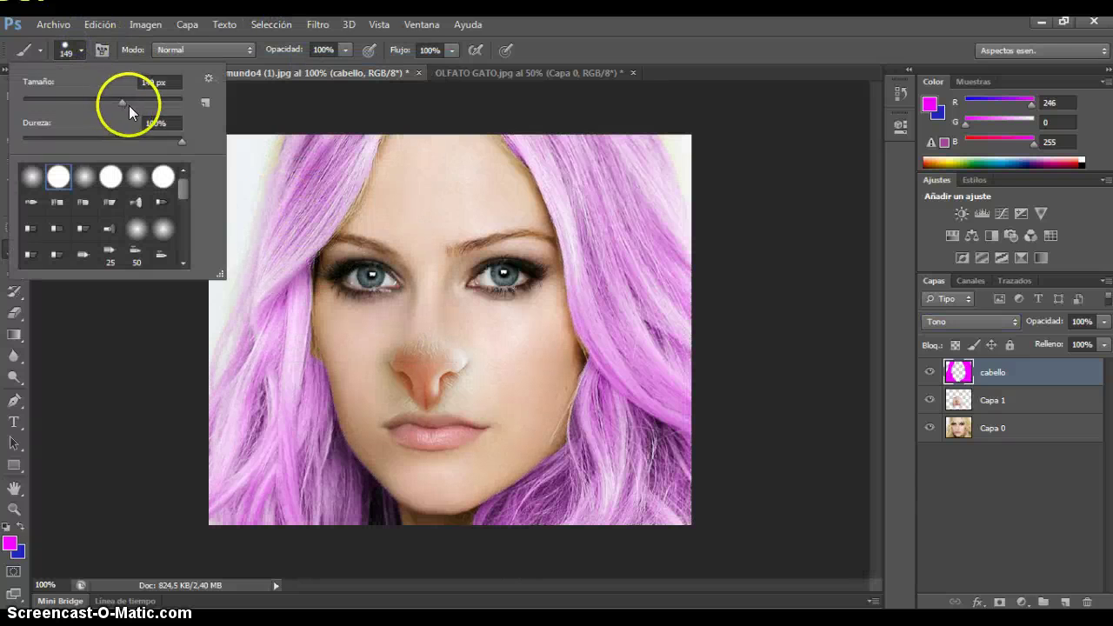
left_click_drag(122, 102, 75, 102)
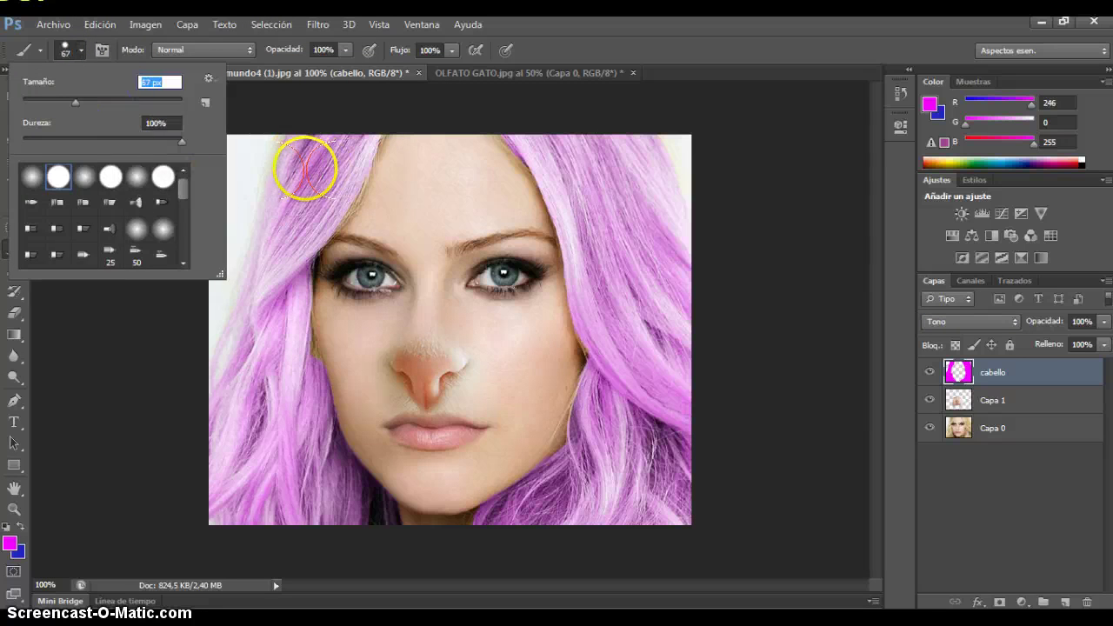
left_click(297, 177)
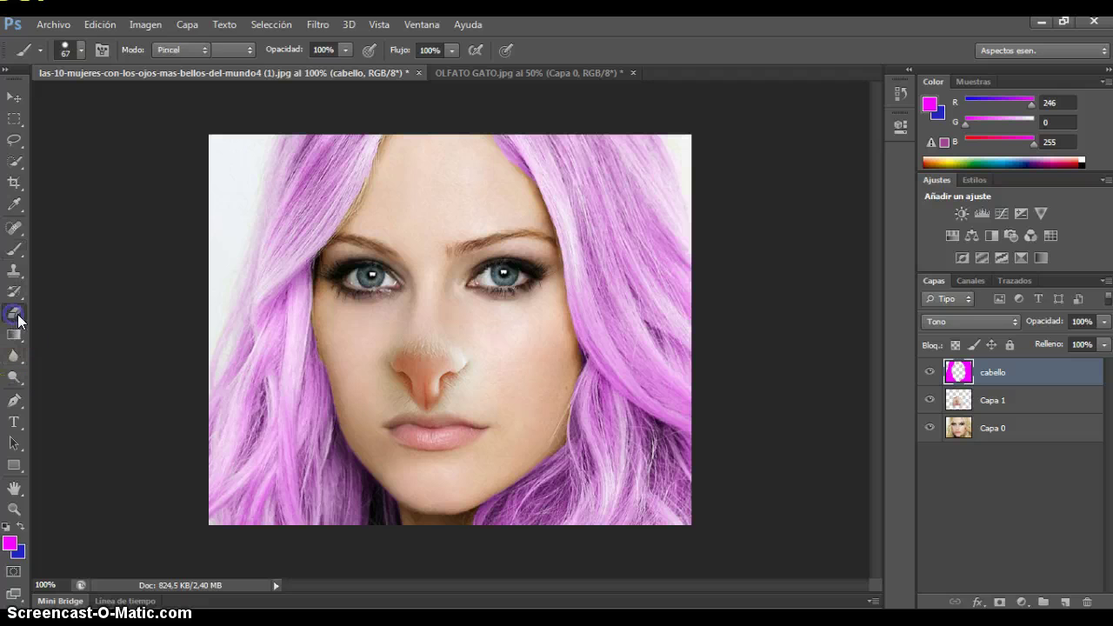
left_click(14, 313)
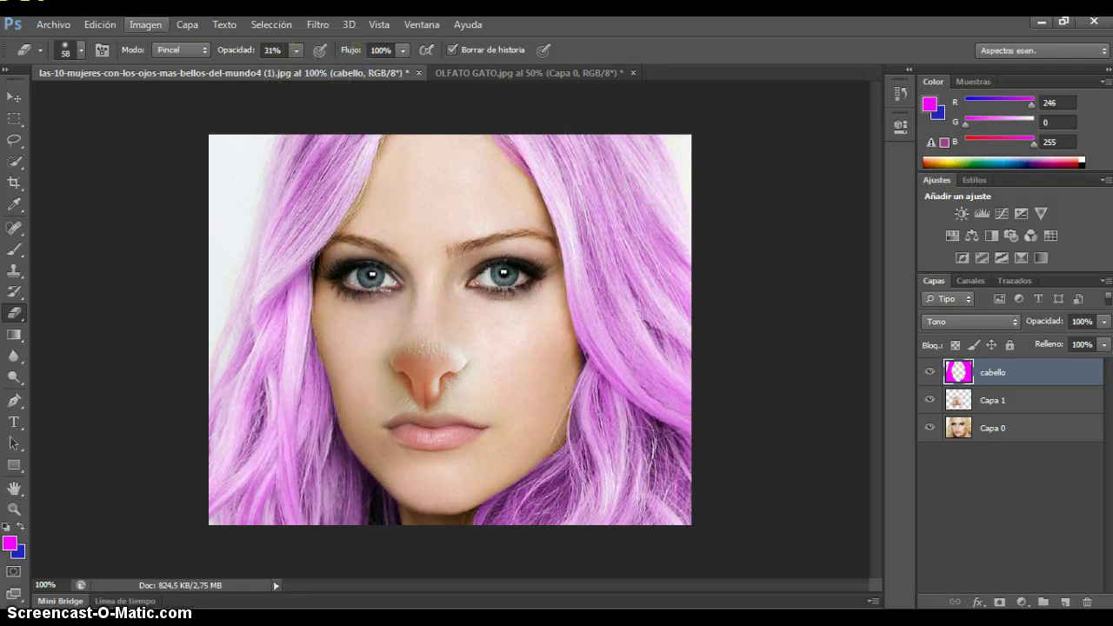
Add a new 'ojos' layer and quick-select both irises on Capa 0
left_click(187, 24)
left_click(409, 41)
type("ojos")
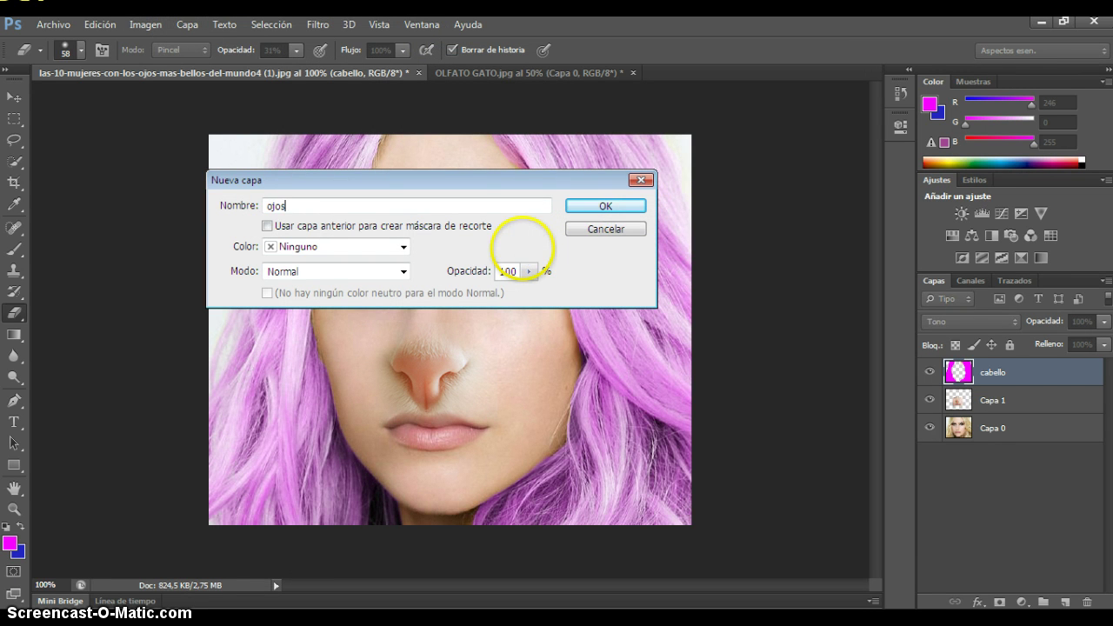
left_click(634, 205)
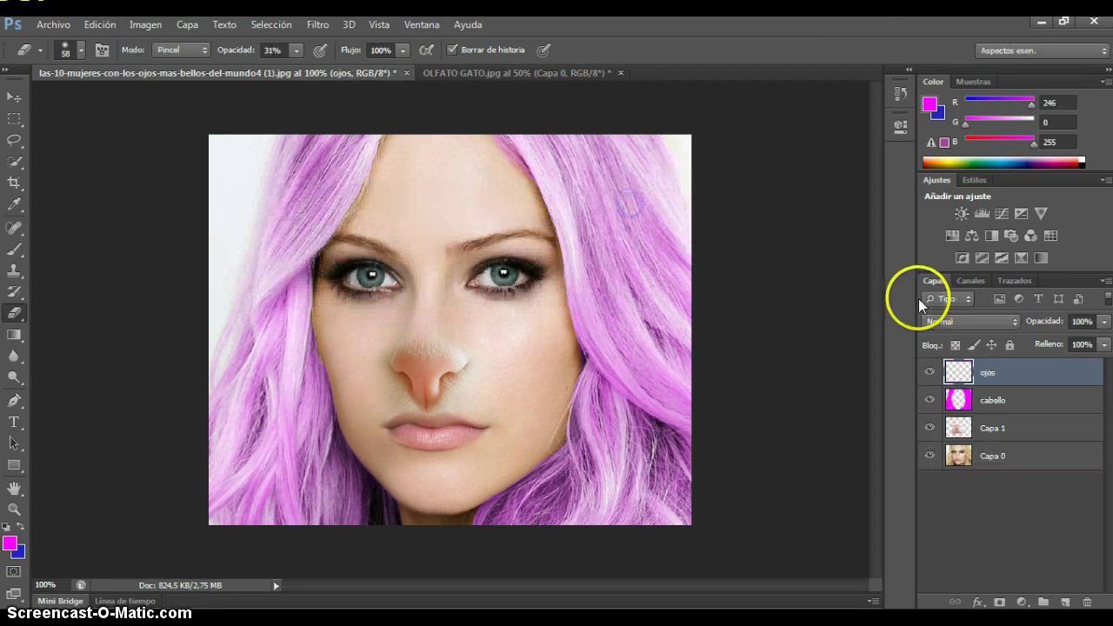
left_click(14, 161)
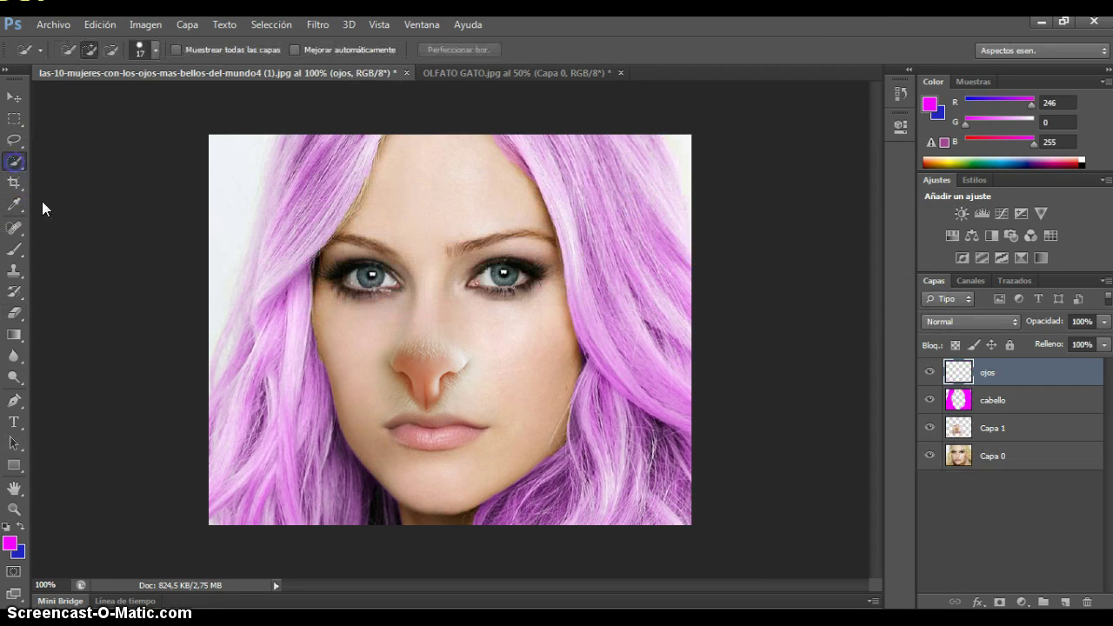
left_click(1004, 456)
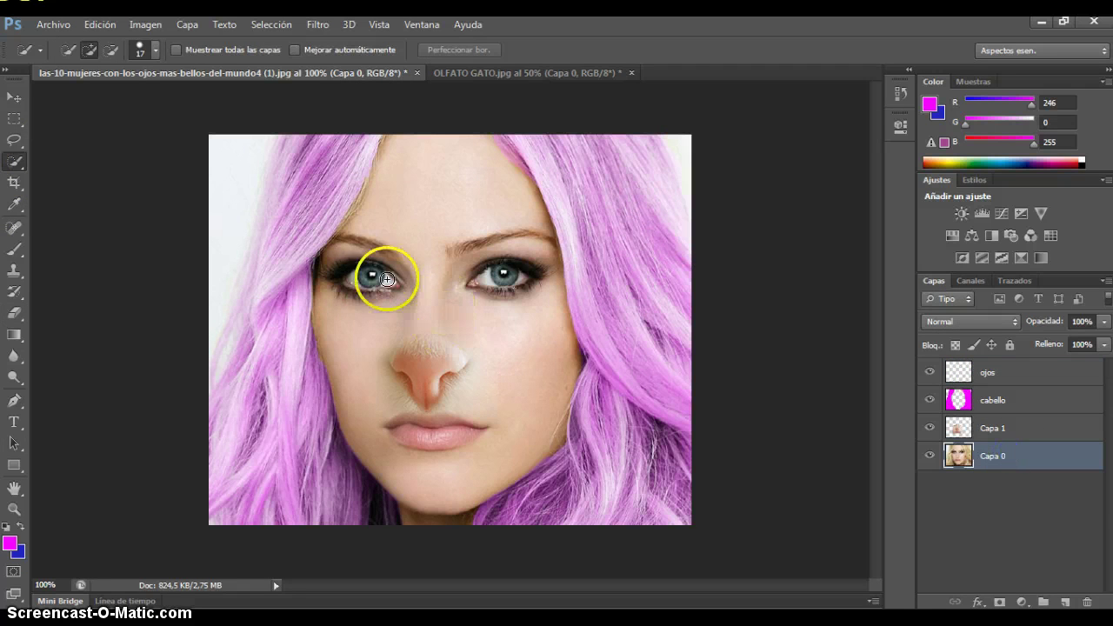
left_click_drag(387, 280, 371, 277)
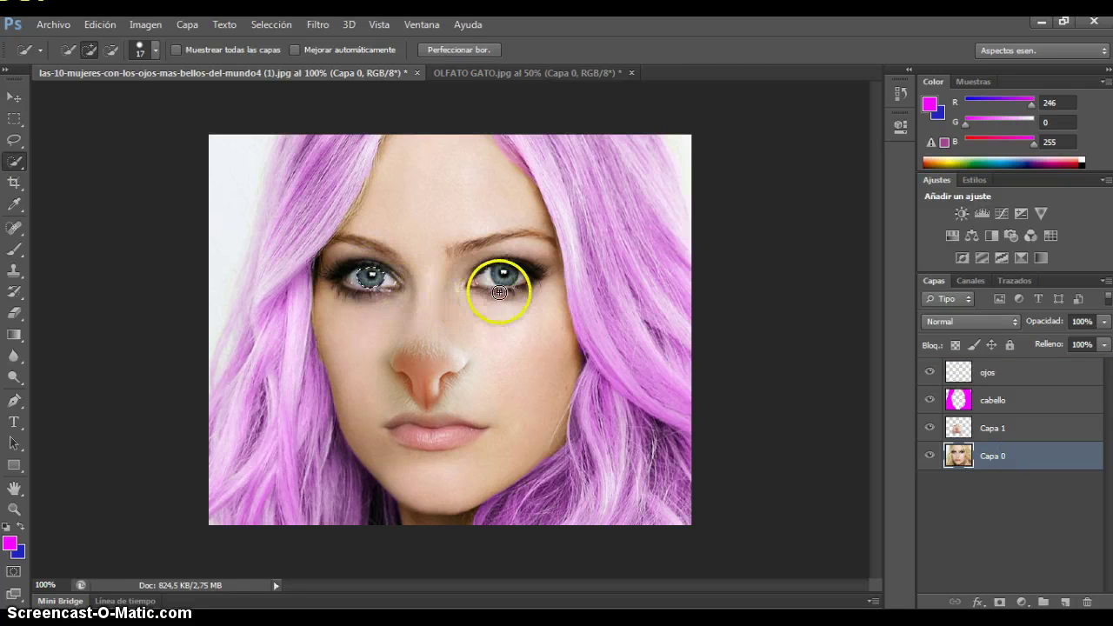
mouse_move(500, 293)
left_mouse_down()
mouse_move(503, 276)
mouse_move(510, 287)
left_mouse_up()
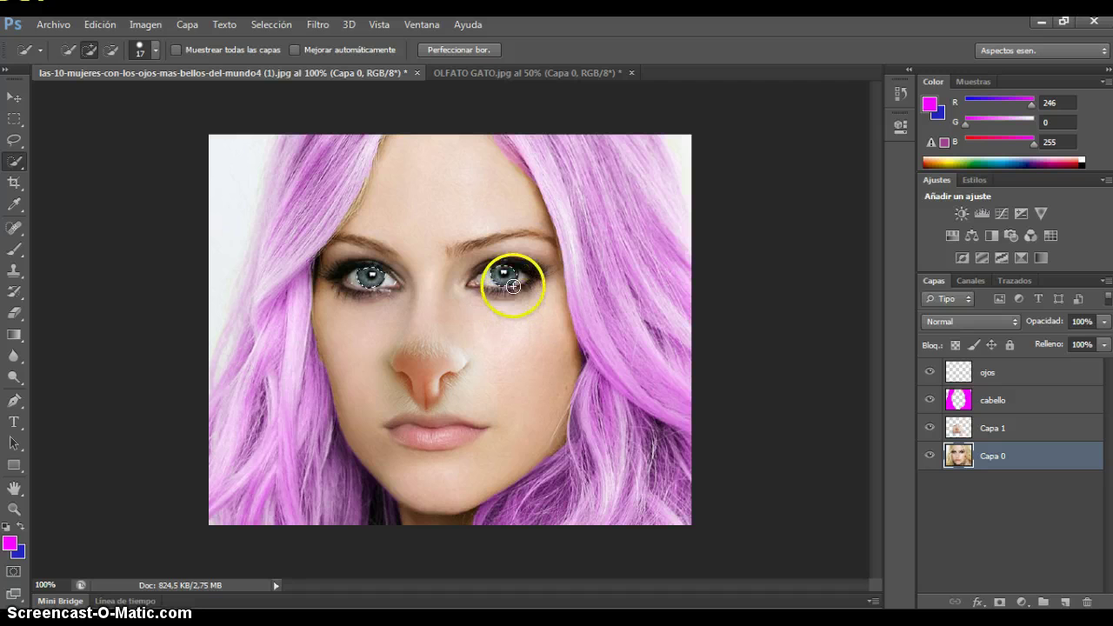
Paint magenta over the selected irises on the ojos layer
left_click(1029, 379)
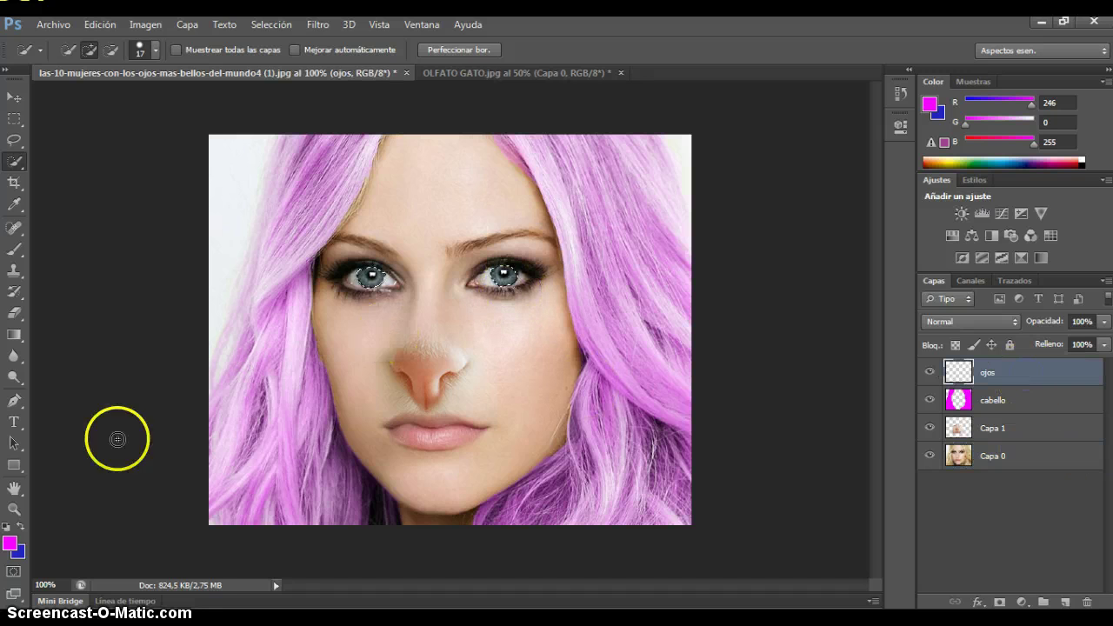
left_click(13, 249)
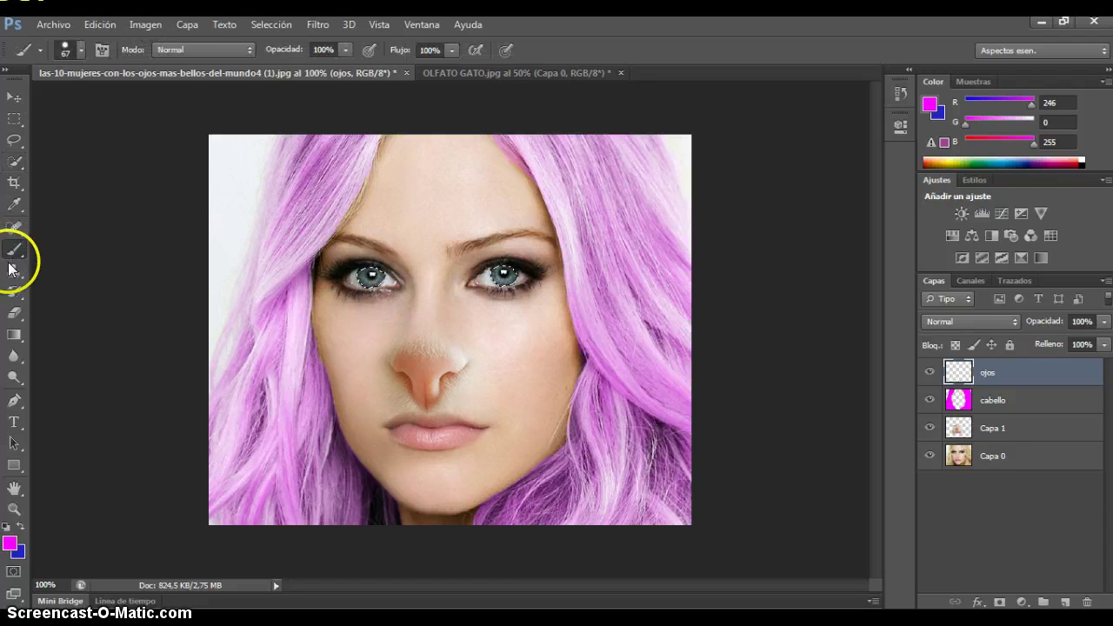
left_click(373, 276)
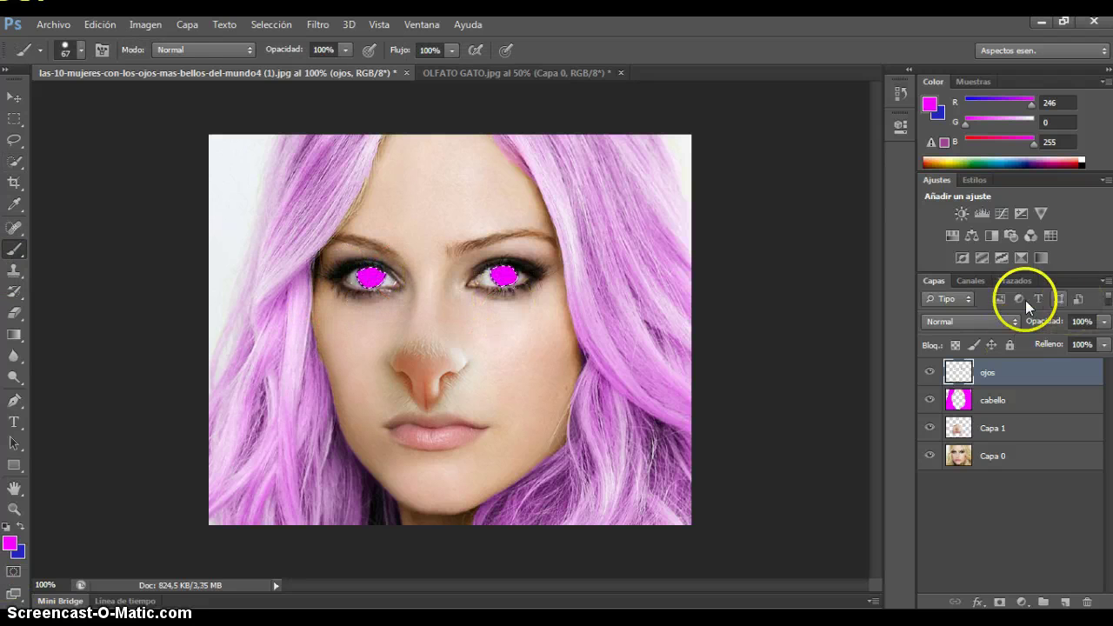
Try Tono, Luz fuerte and Superponer, set ojos to Luz suave, then deselect
left_click(1000, 322)
left_click(954, 387)
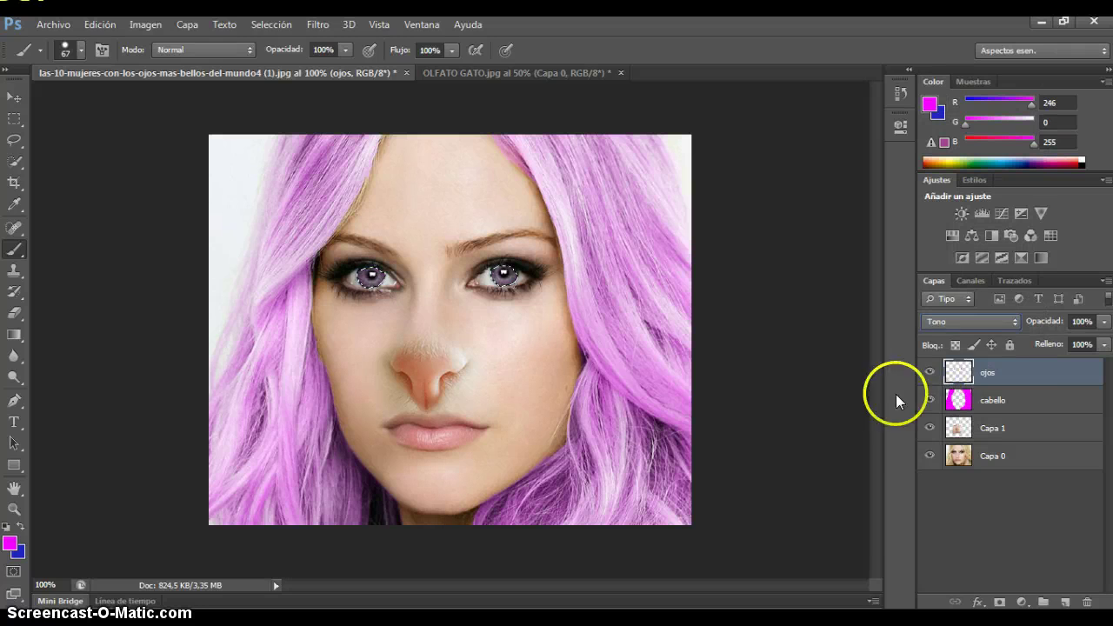
left_click(989, 320)
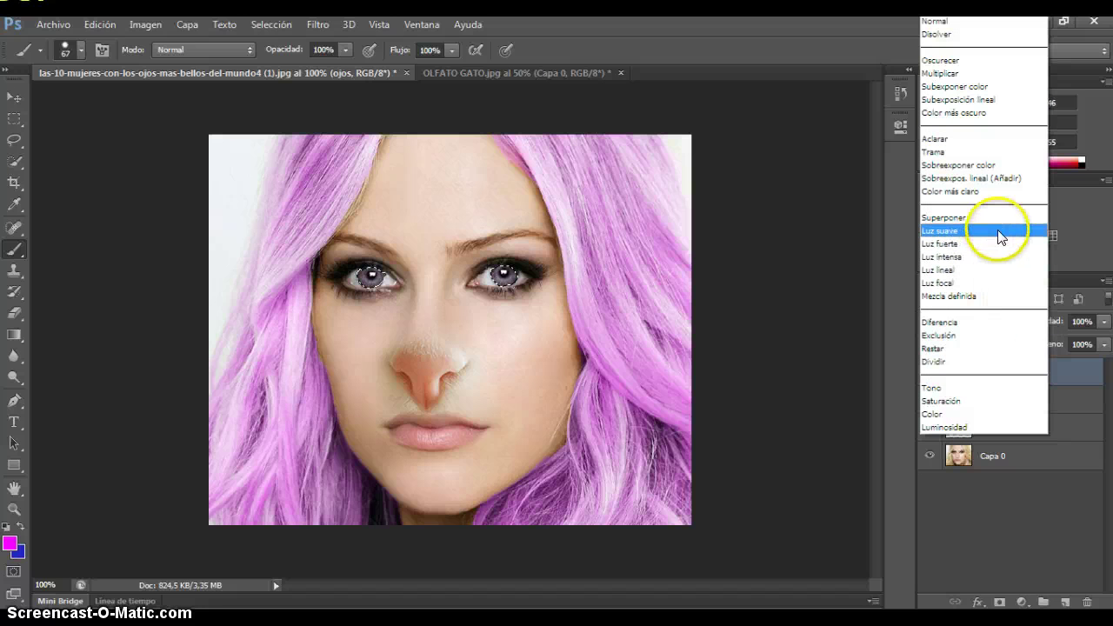
left_click(997, 231)
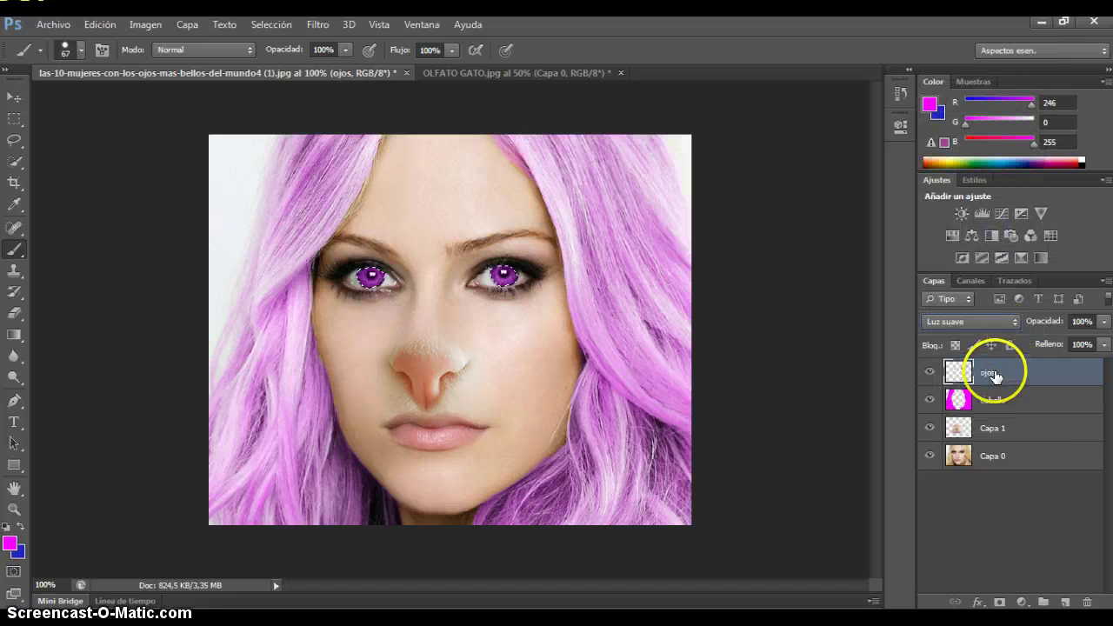
left_click(991, 323)
left_click(979, 236)
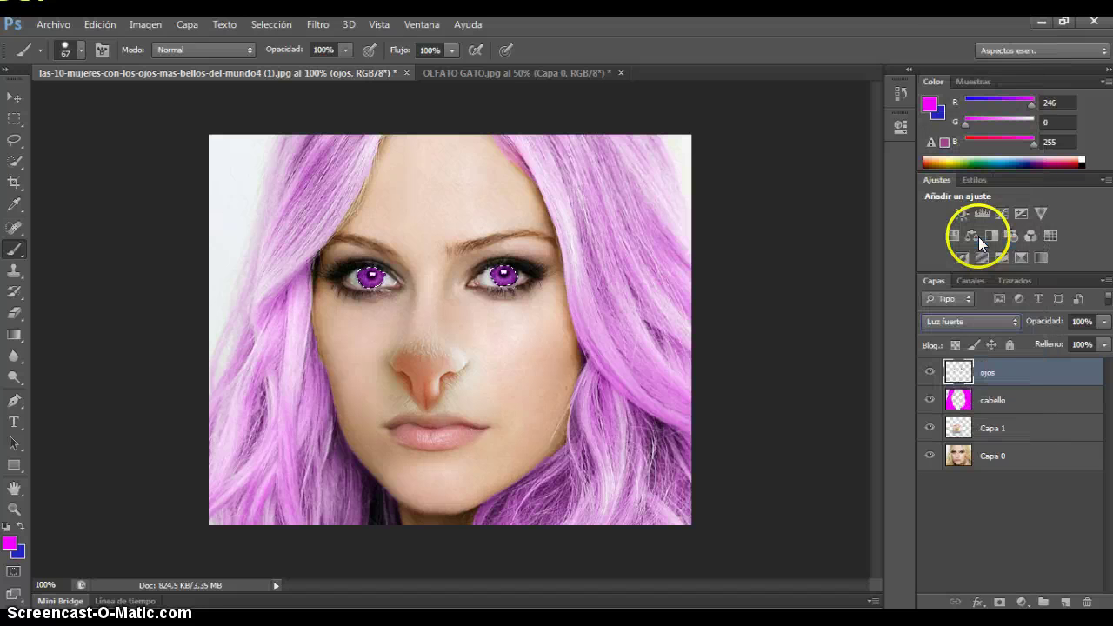
left_click(988, 322)
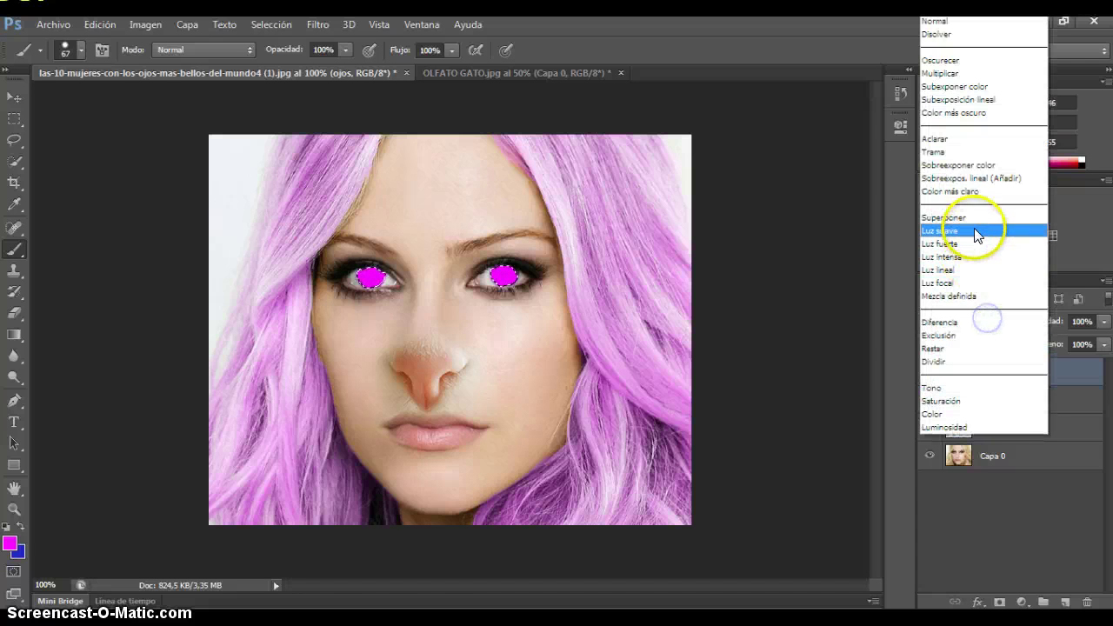
left_click(976, 219)
left_click(982, 320)
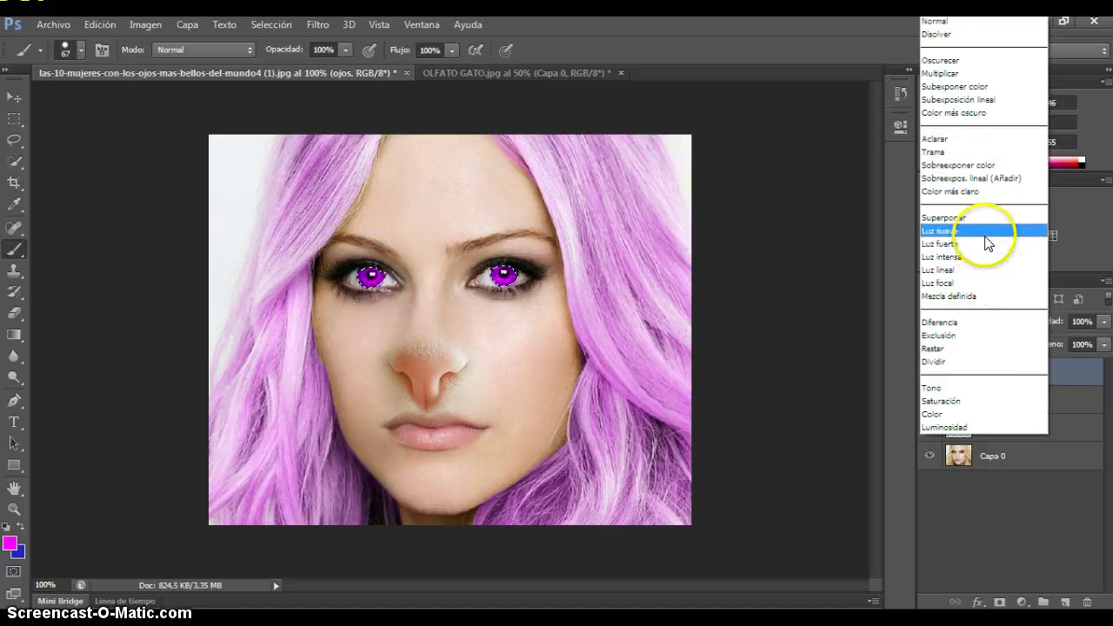
left_click(984, 239)
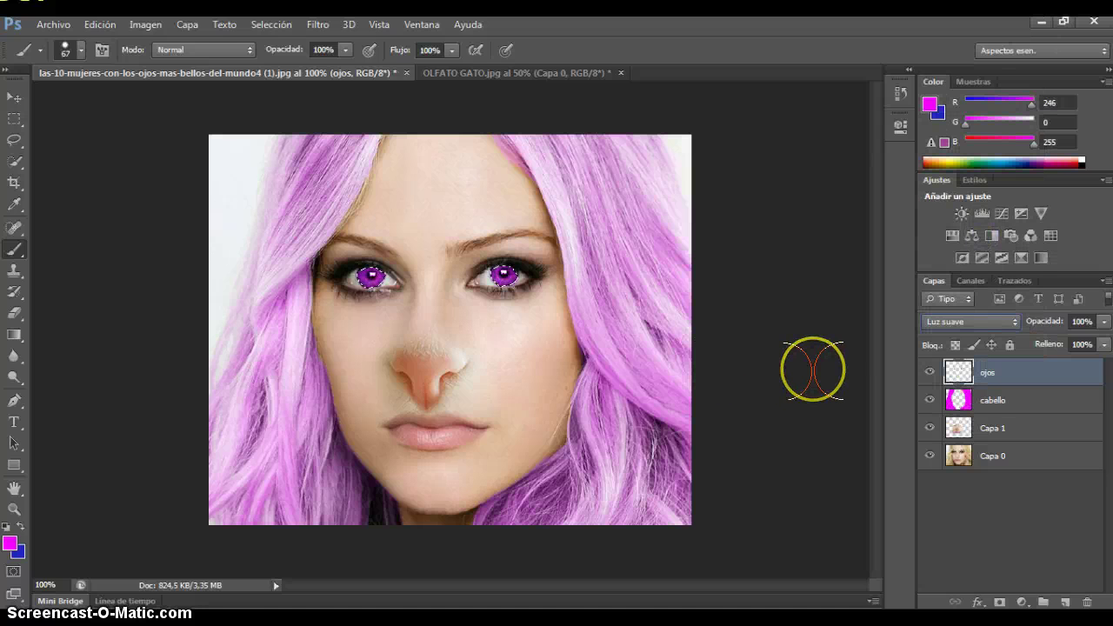
key("ctrl+d")
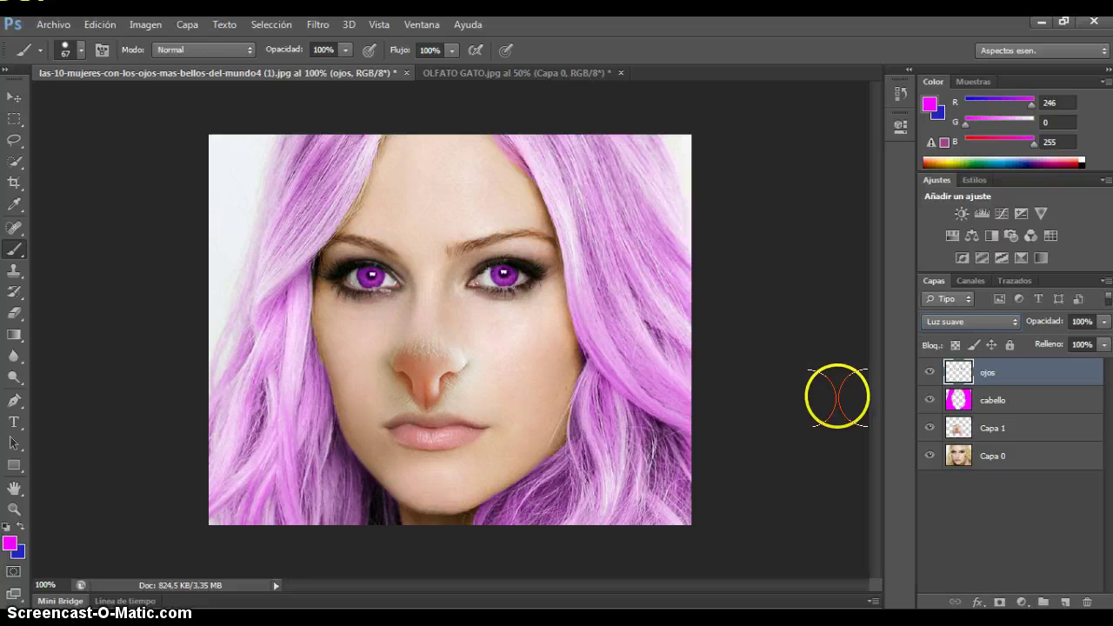
Create a new empty layer named 'Labios'
left_click(187, 24)
mouse_move(201, 42)
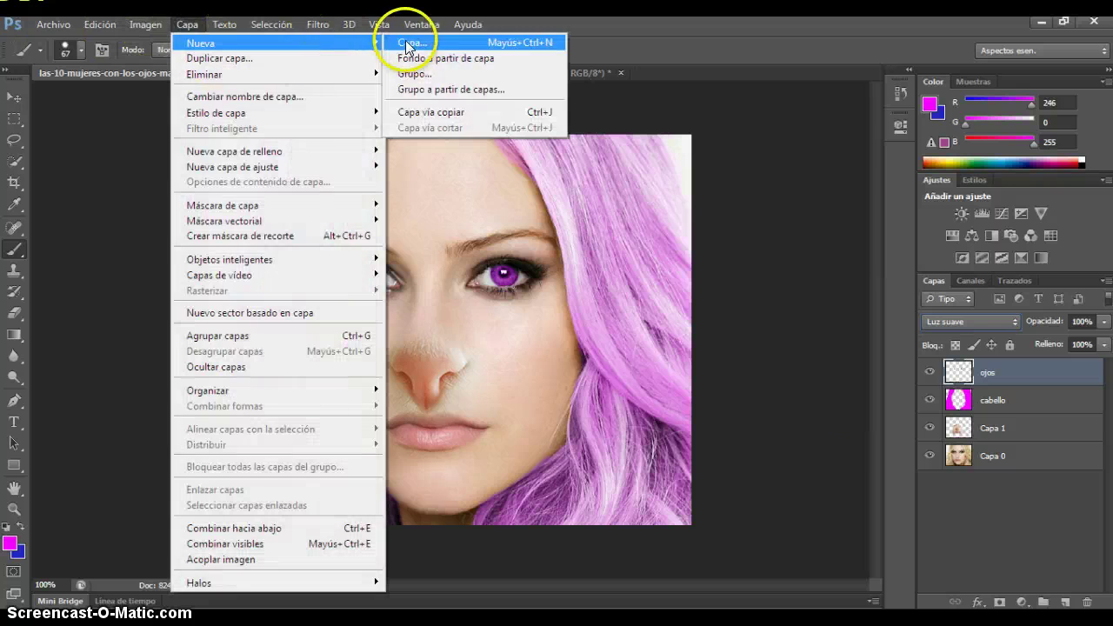
left_click(415, 42)
type("Labios")
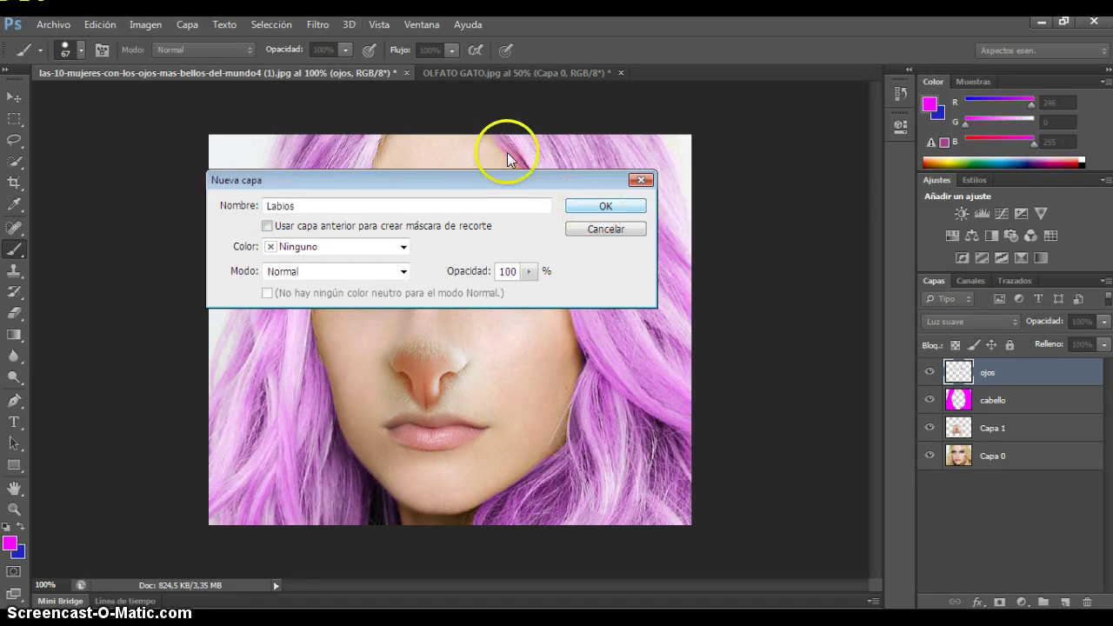
left_click(626, 206)
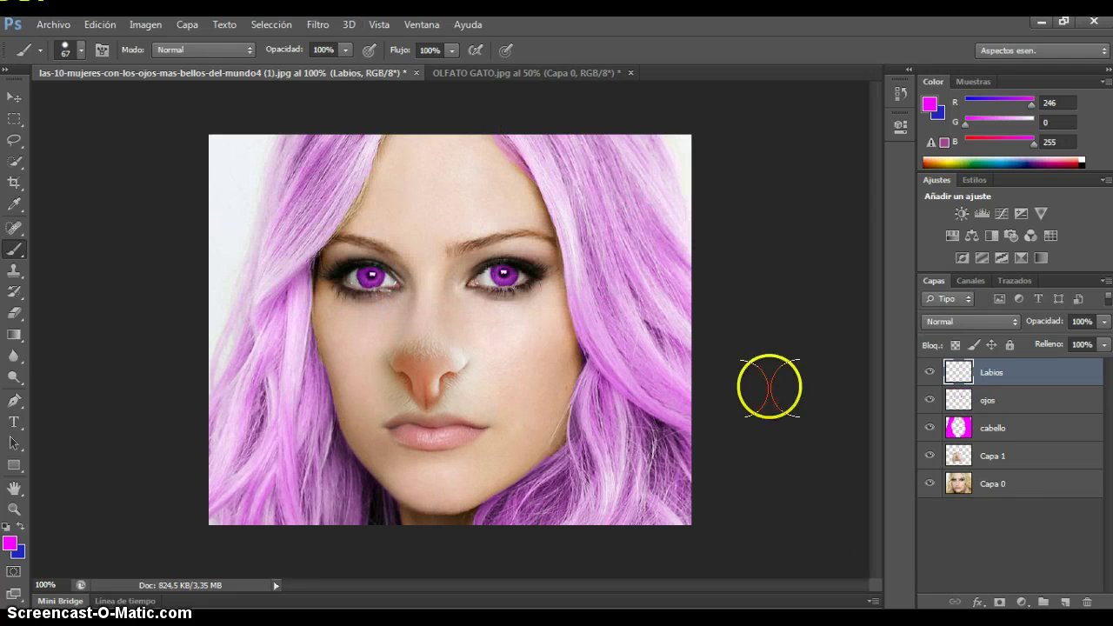
Quick-select the lips on Capa 0, then make Labios active with the Brush
left_click(988, 485)
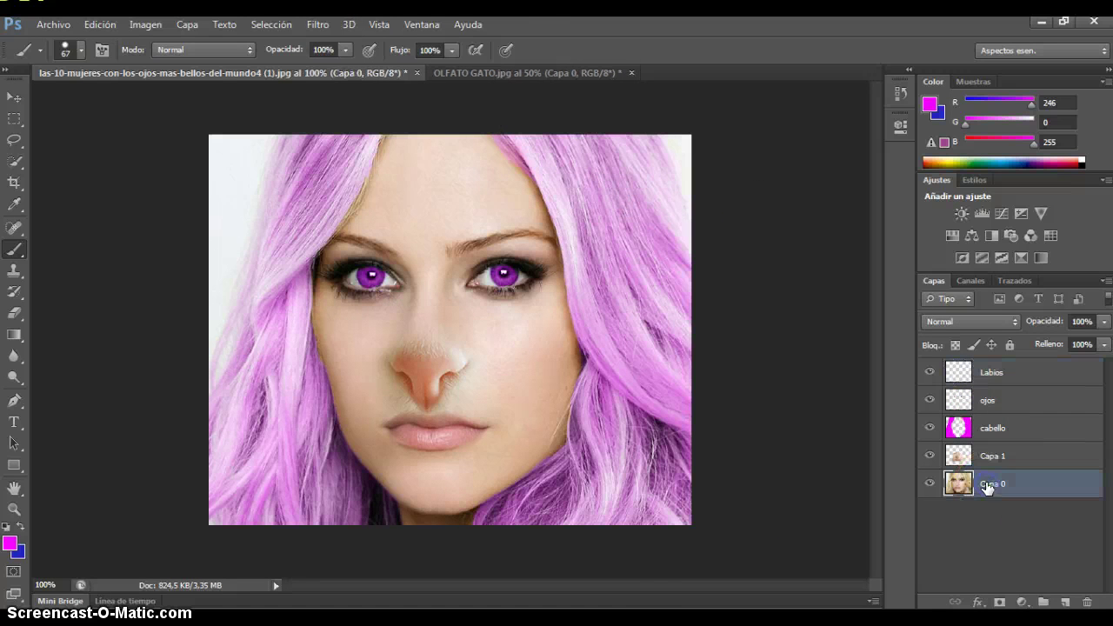
left_click(14, 161)
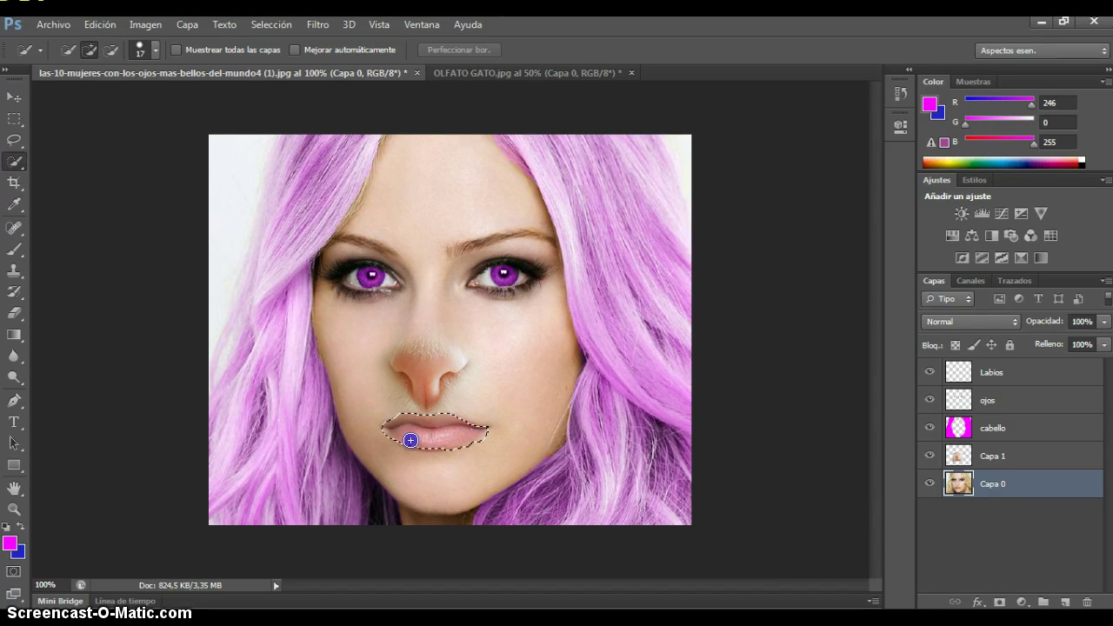
left_click(993, 374)
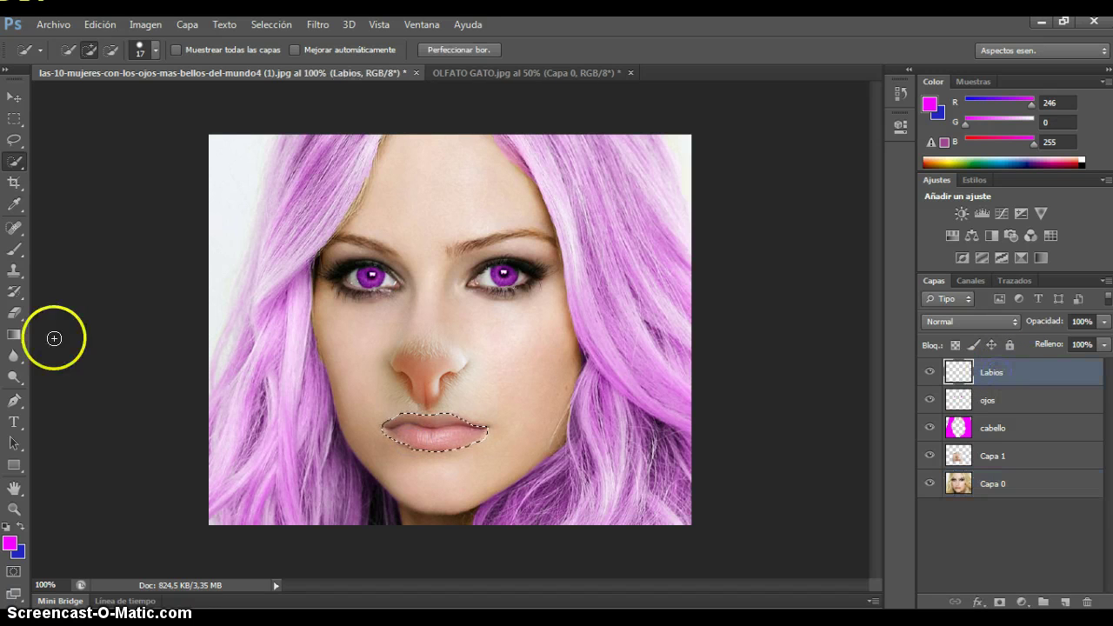
left_click(14, 250)
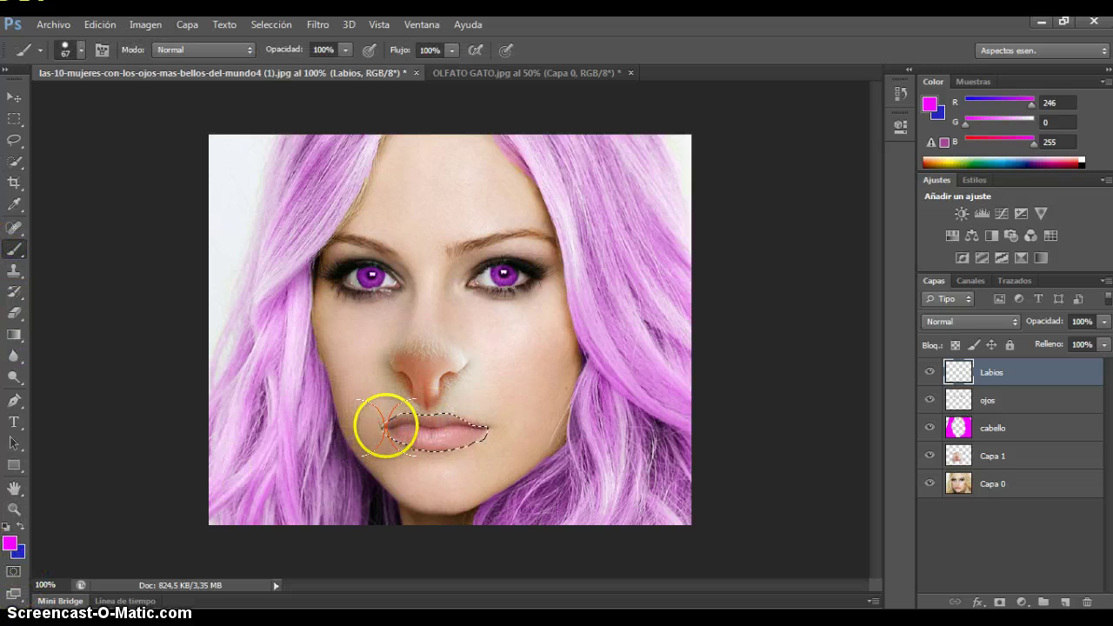
Paint the selected lips magenta, try Tono blending, and deselect
left_click_drag(387, 424, 497, 423)
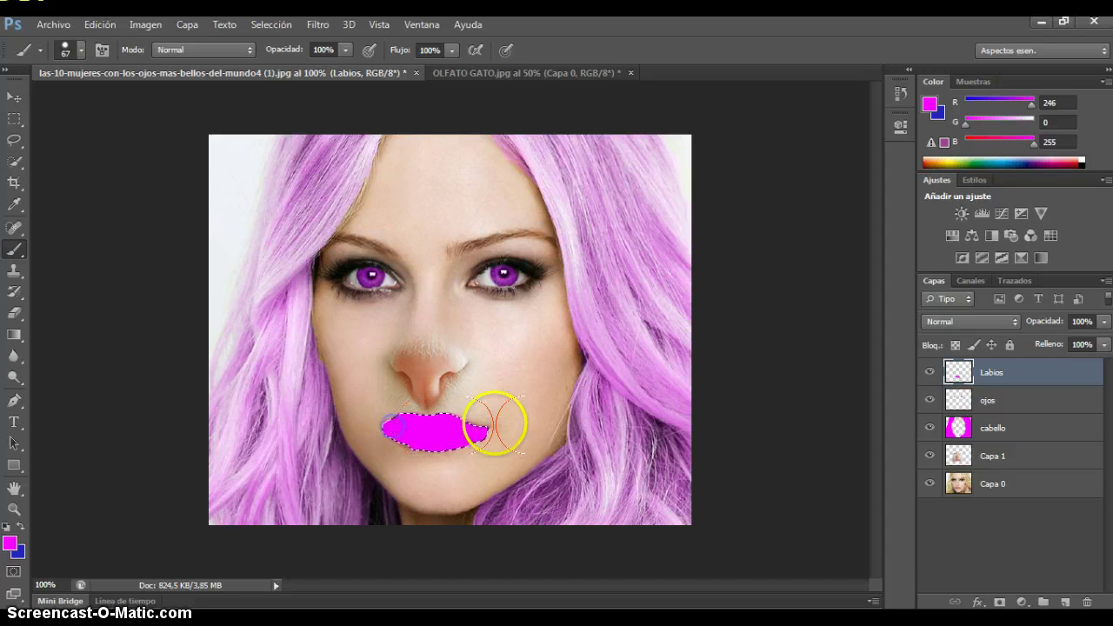
left_click(1002, 322)
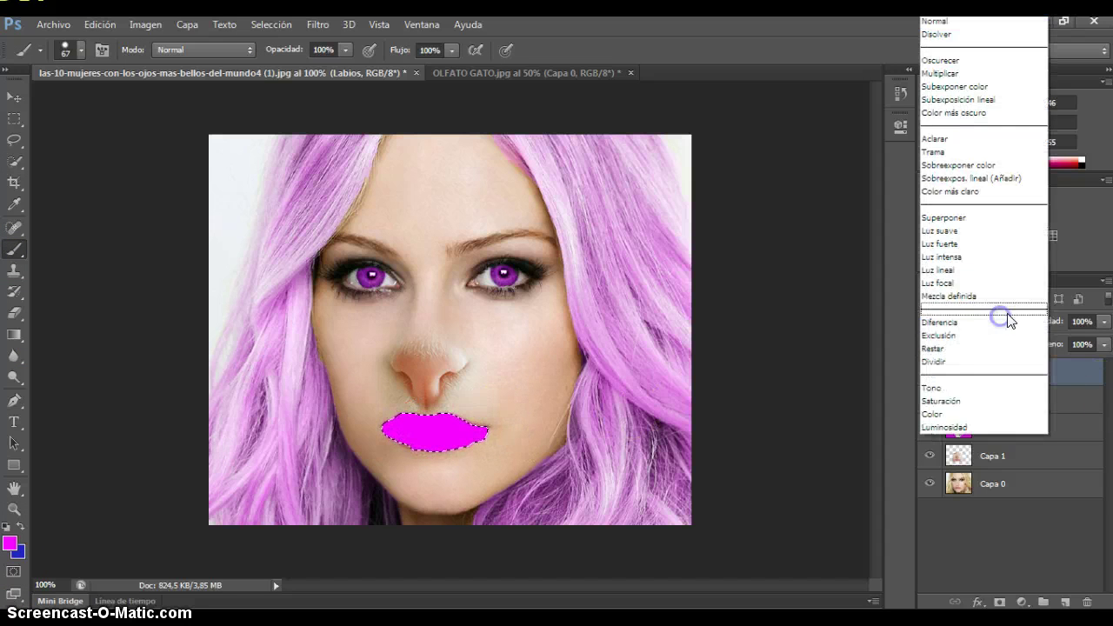
left_click(962, 386)
left_click(962, 387)
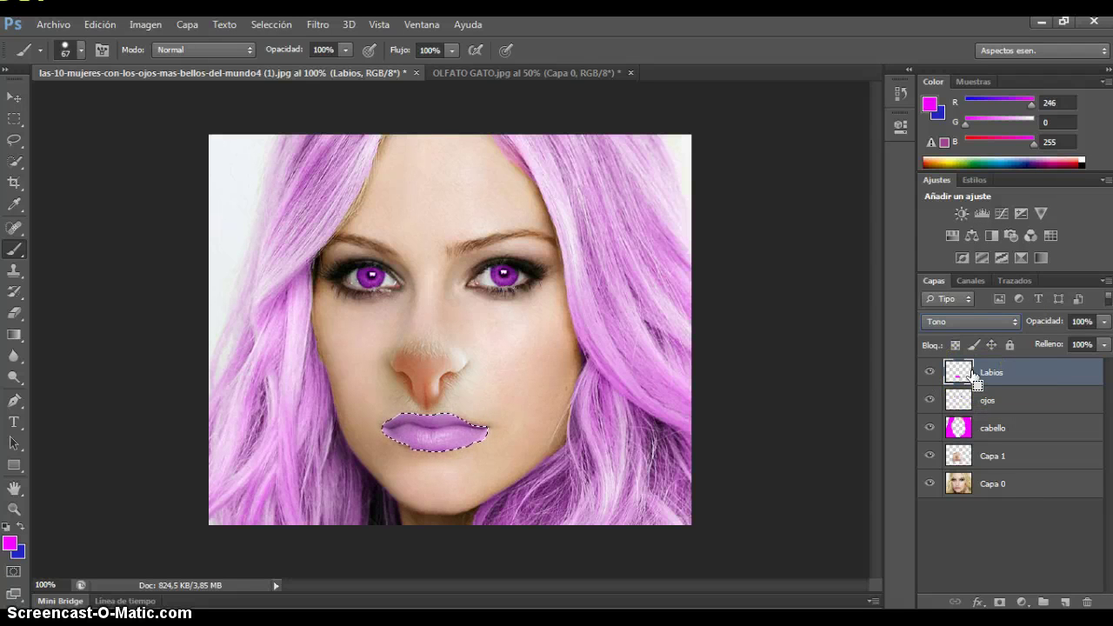
key("ctrl+d")
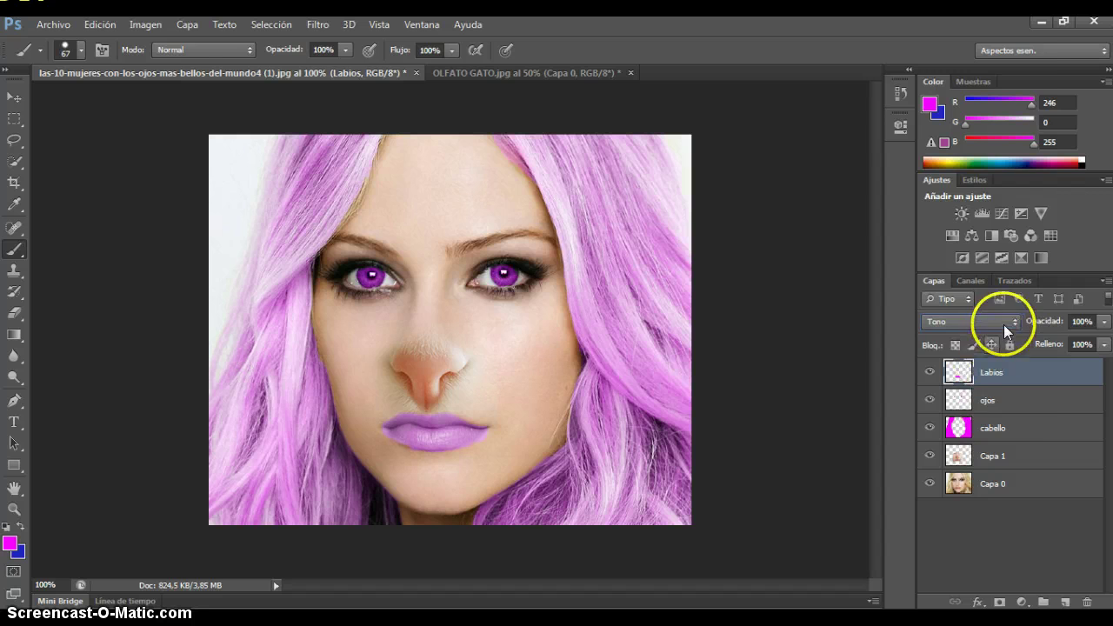
Try Color, Saturación, Tono and Luz suave blend modes on the Labios layer
left_click(1003, 324)
left_click(960, 413)
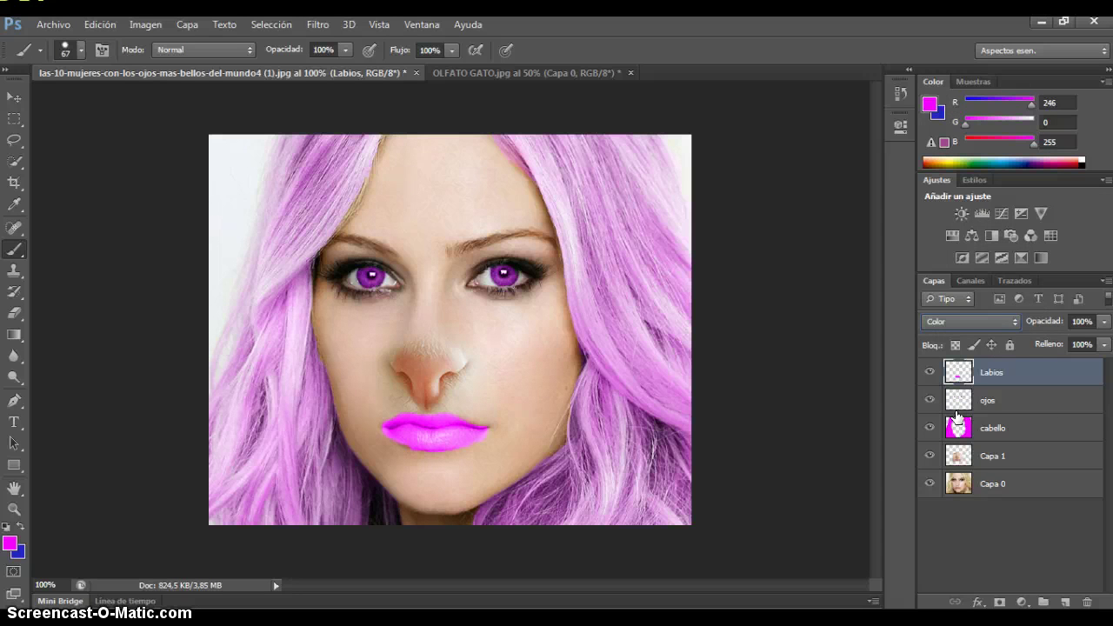
left_click(965, 400)
left_click(1002, 322)
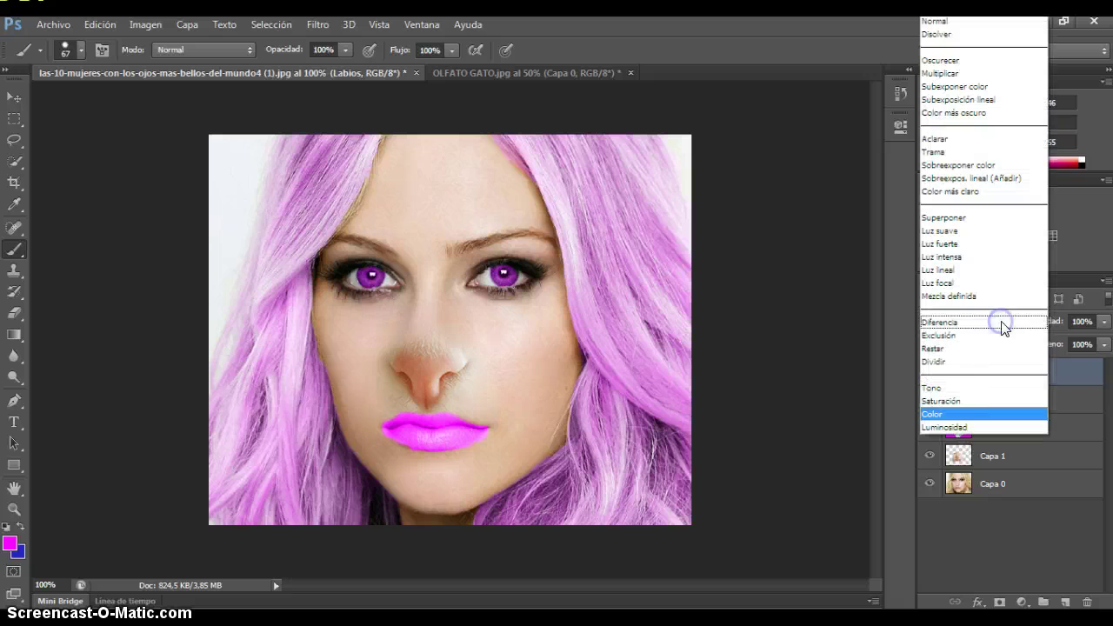
left_click(969, 401)
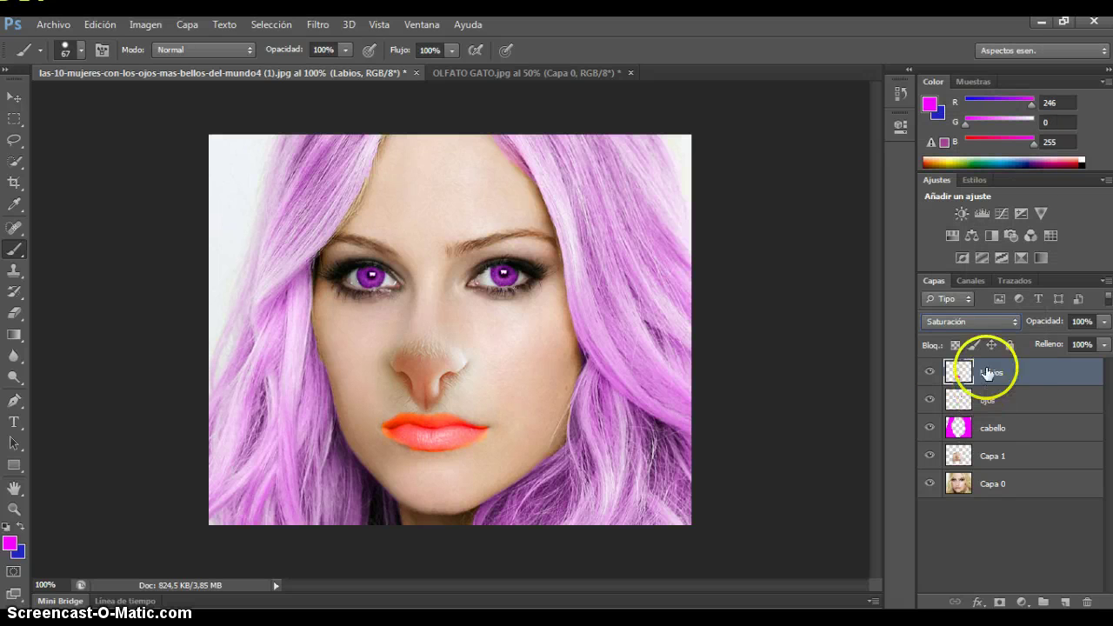
left_click(991, 319)
left_click(970, 386)
left_click(987, 320)
left_click(987, 233)
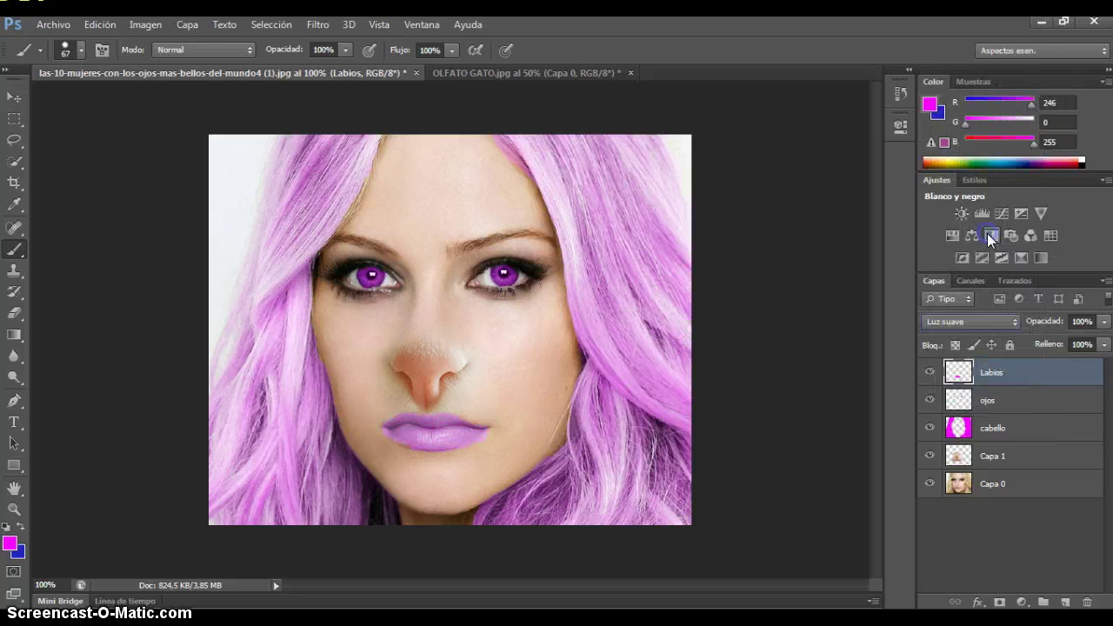
Try Luz fuerte, Superponer and Tono, then set Labios to Color
left_click(983, 329)
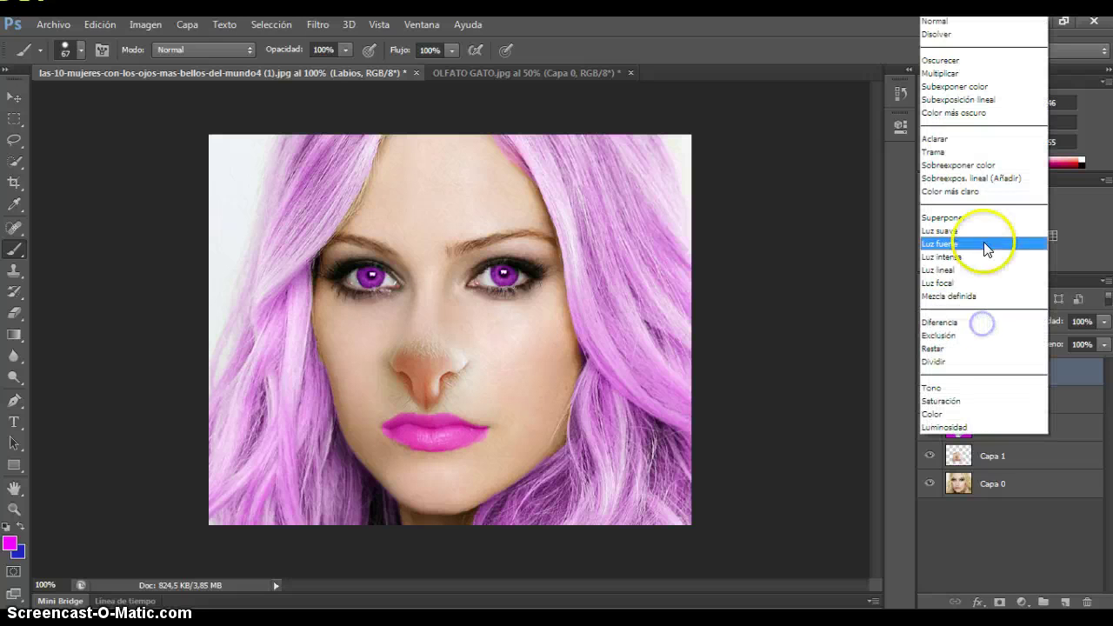
left_click(983, 242)
left_click(982, 321)
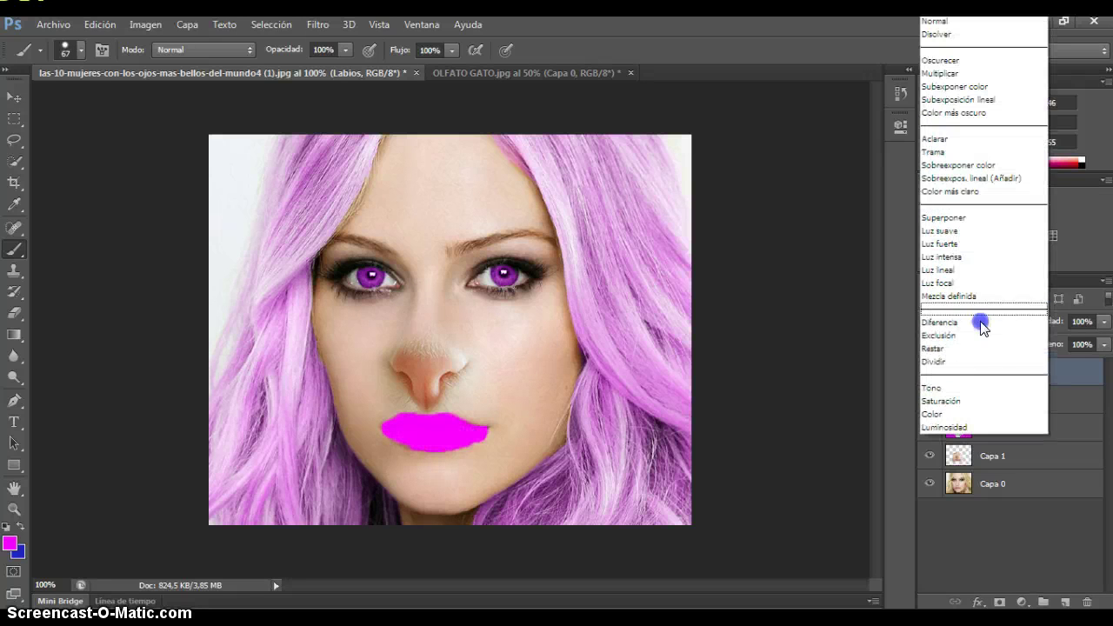
left_click(982, 217)
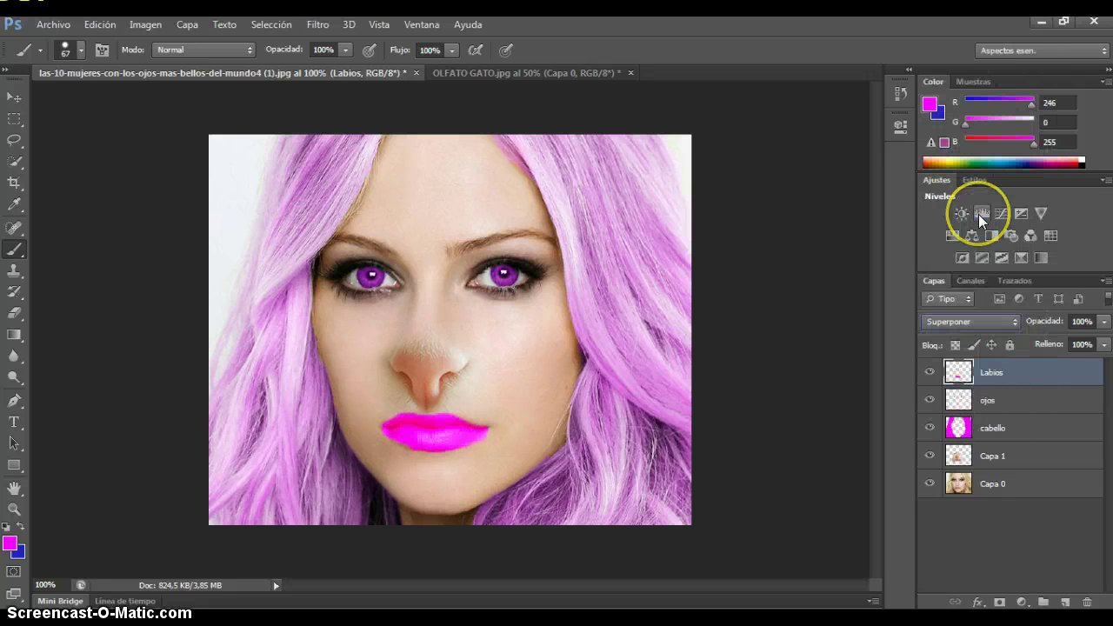
left_click_drag(958, 372, 957, 398)
left_click(989, 321)
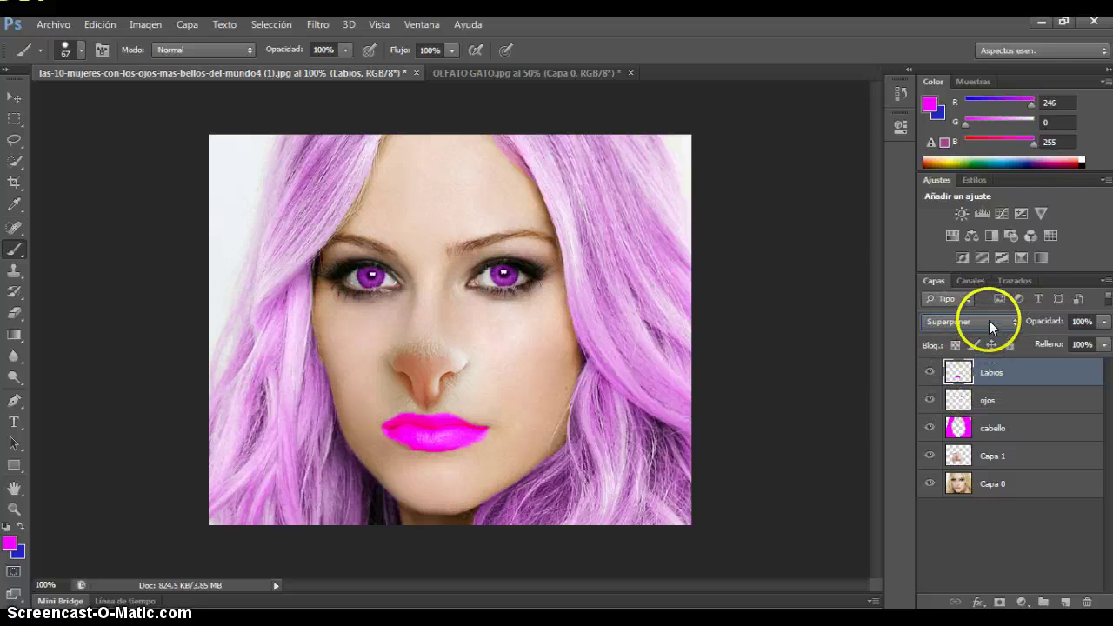
left_click(981, 385)
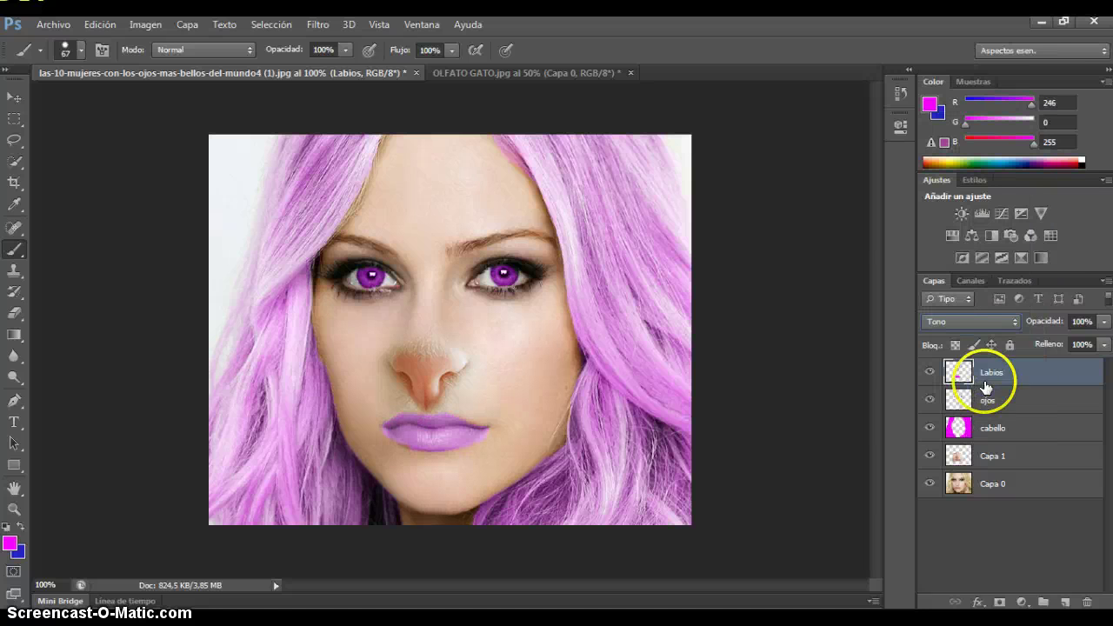
left_click(987, 322)
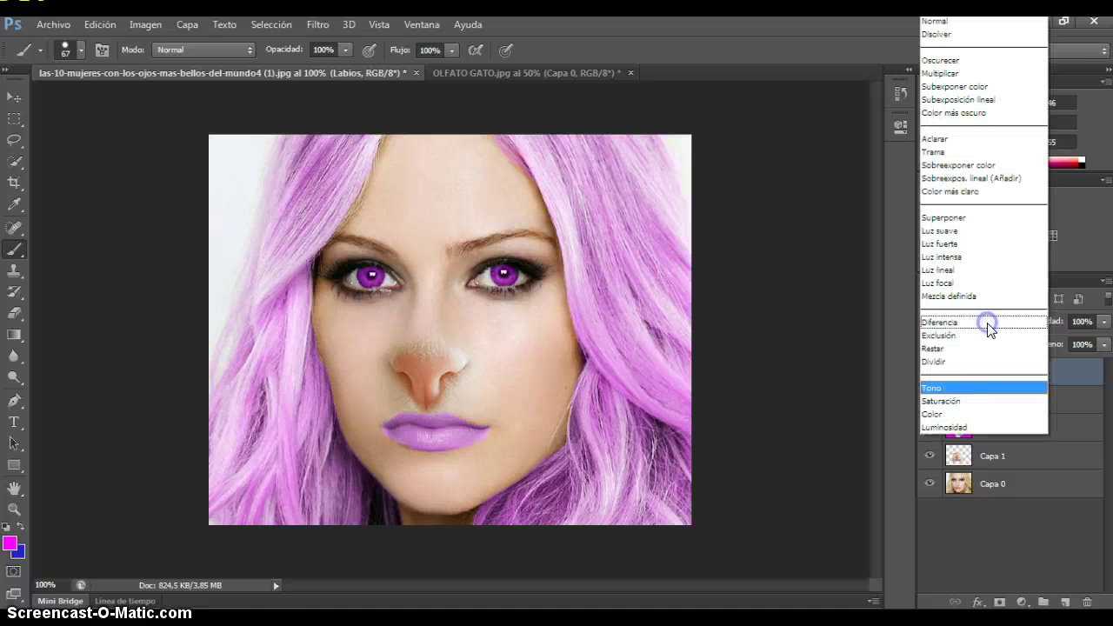
left_click(975, 412)
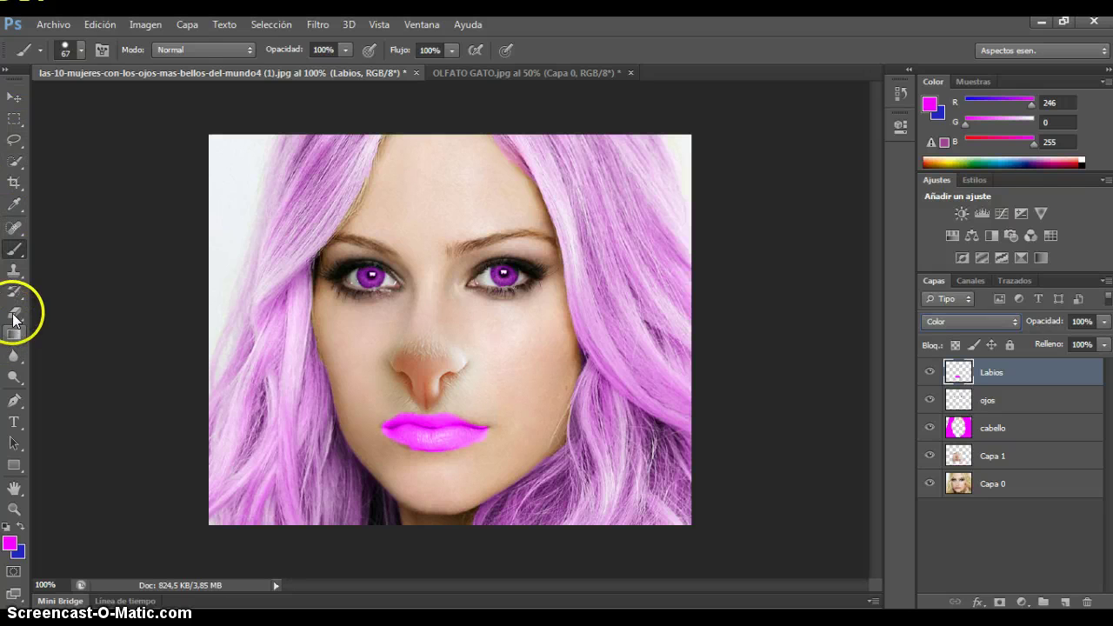
Erase stray magenta around the lips and nose with a 100% opacity Eraser, undoing the nose stroke
left_click(15, 313)
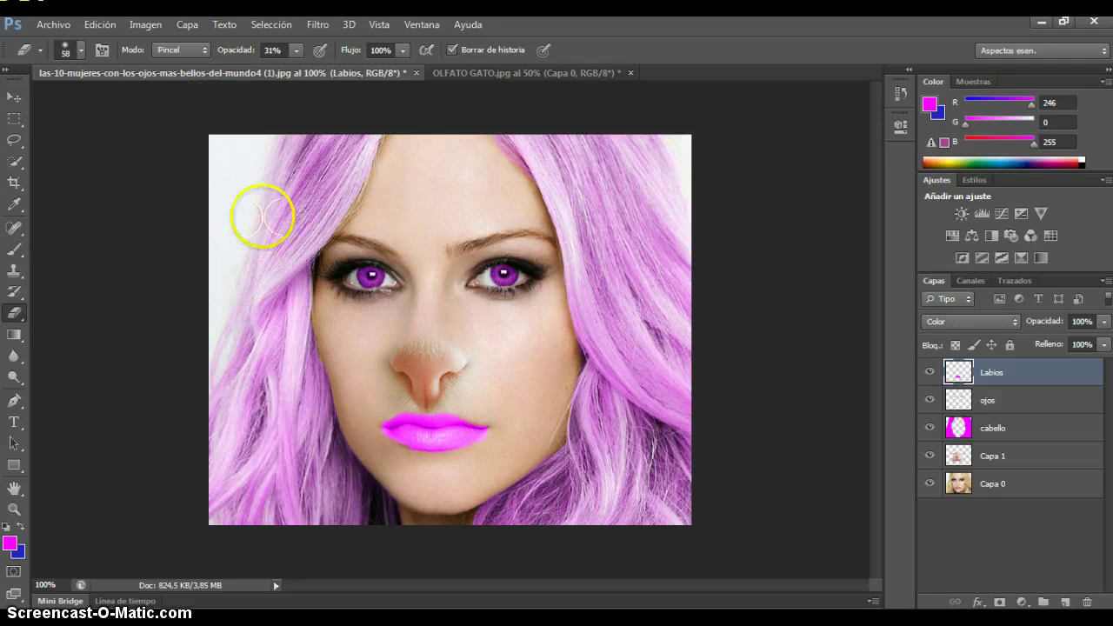
left_click(296, 49)
left_click_drag(297, 70, 357, 70)
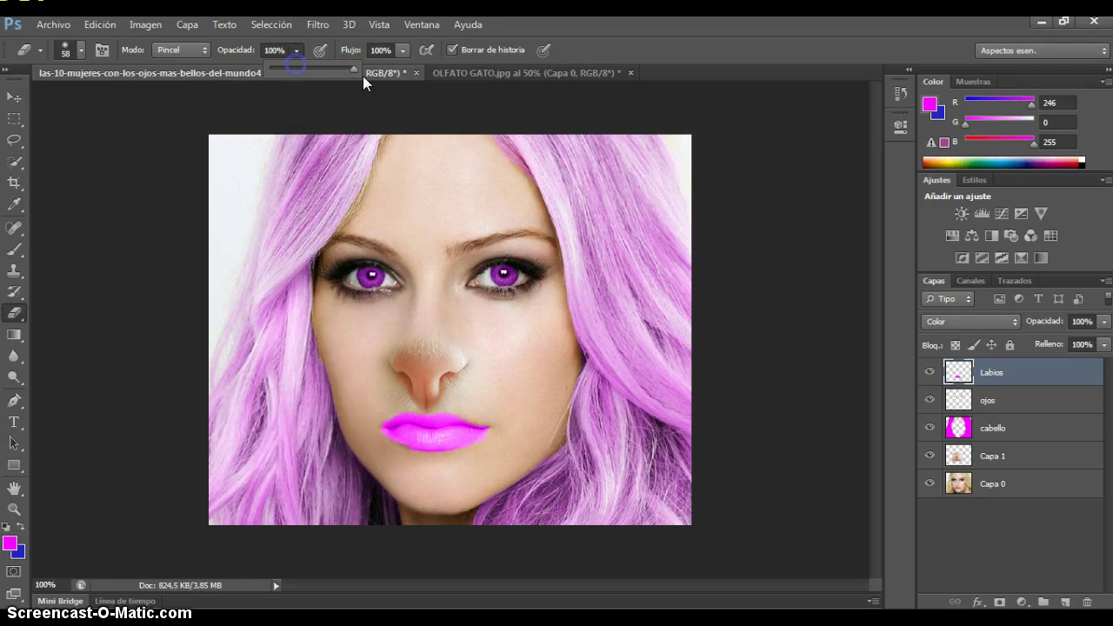
left_click(404, 465)
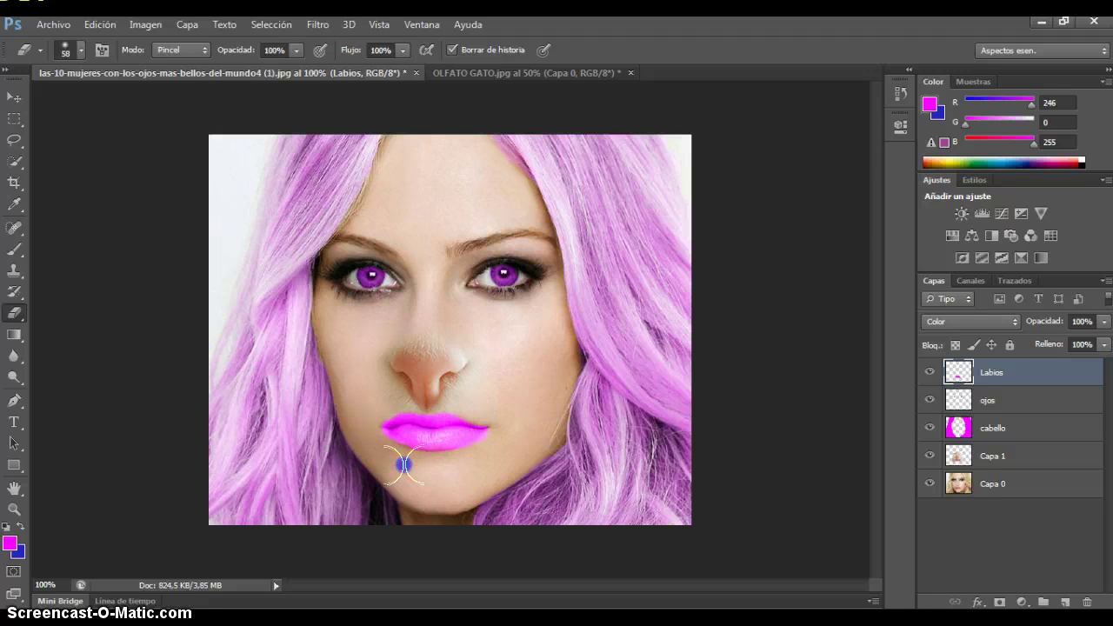
left_click(508, 431)
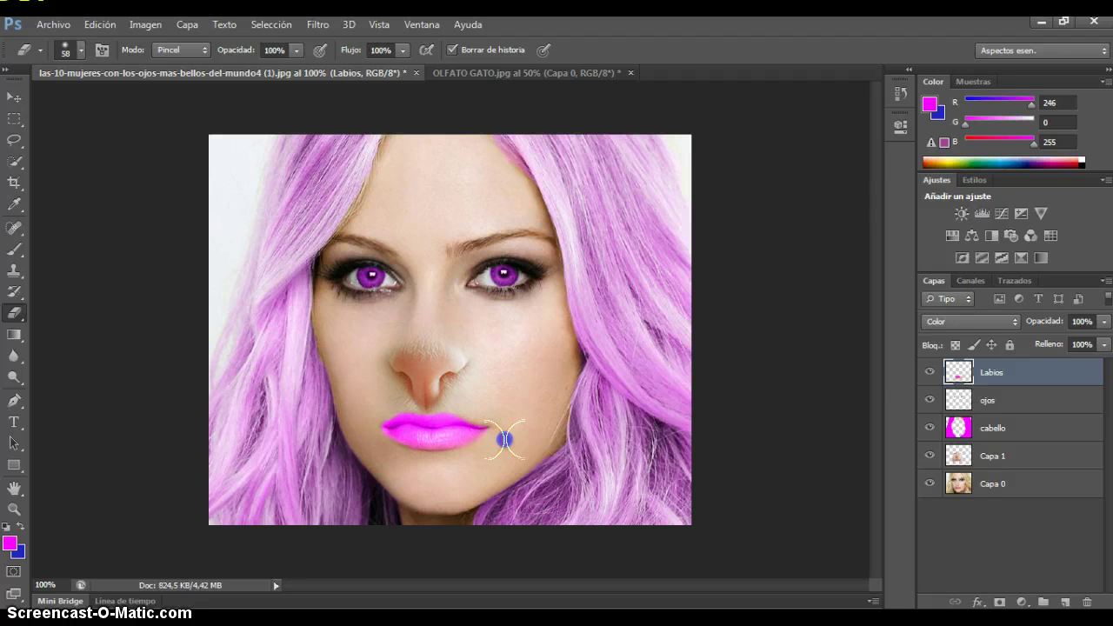
left_click_drag(505, 439, 368, 427)
left_click(362, 406)
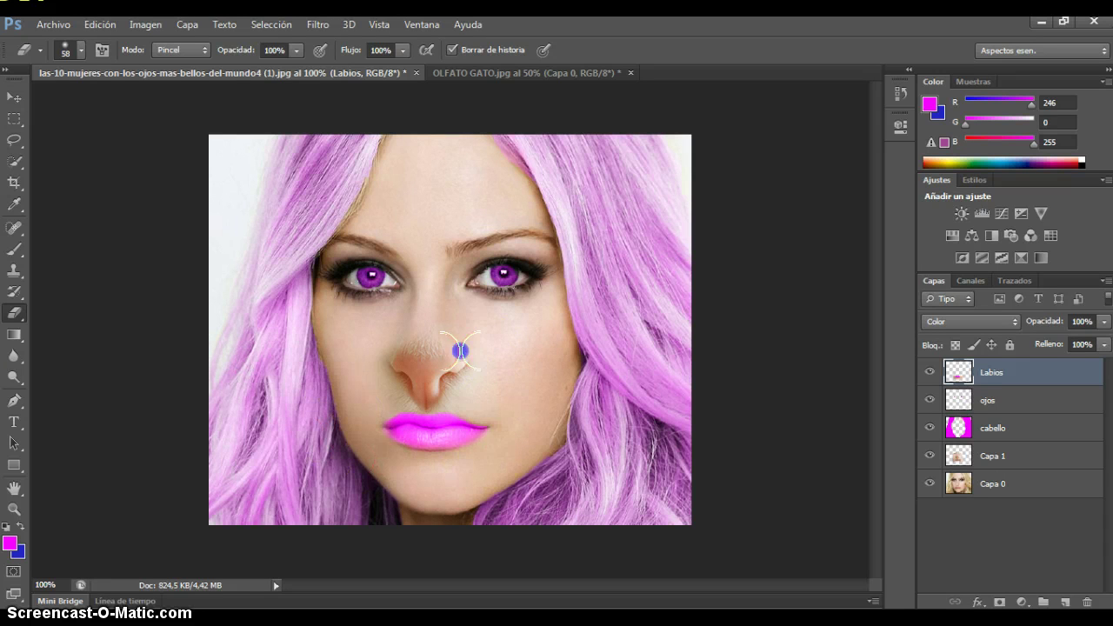
mouse_move(460, 348)
left_mouse_down()
mouse_move(473, 366)
mouse_move(544, 385)
left_mouse_up()
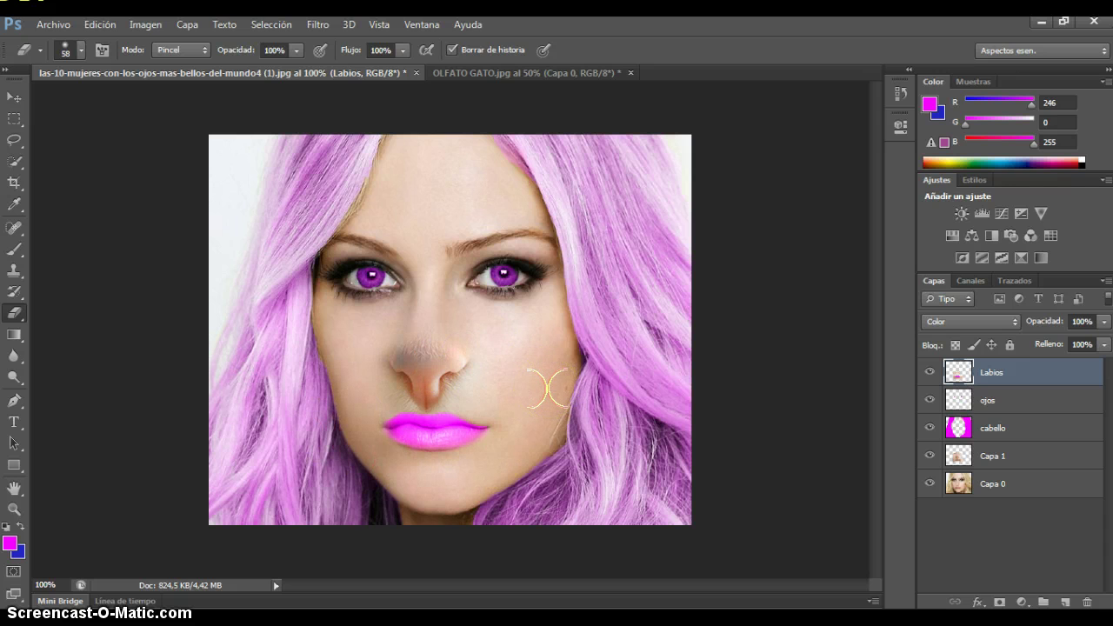
key("ctrl+z")
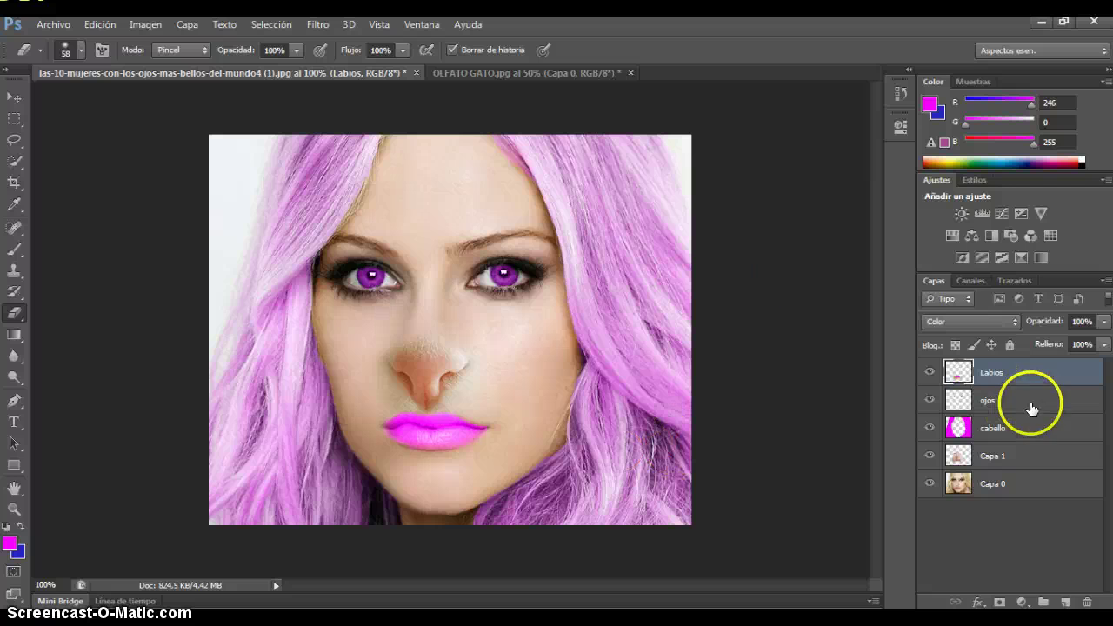
left_click(930, 374)
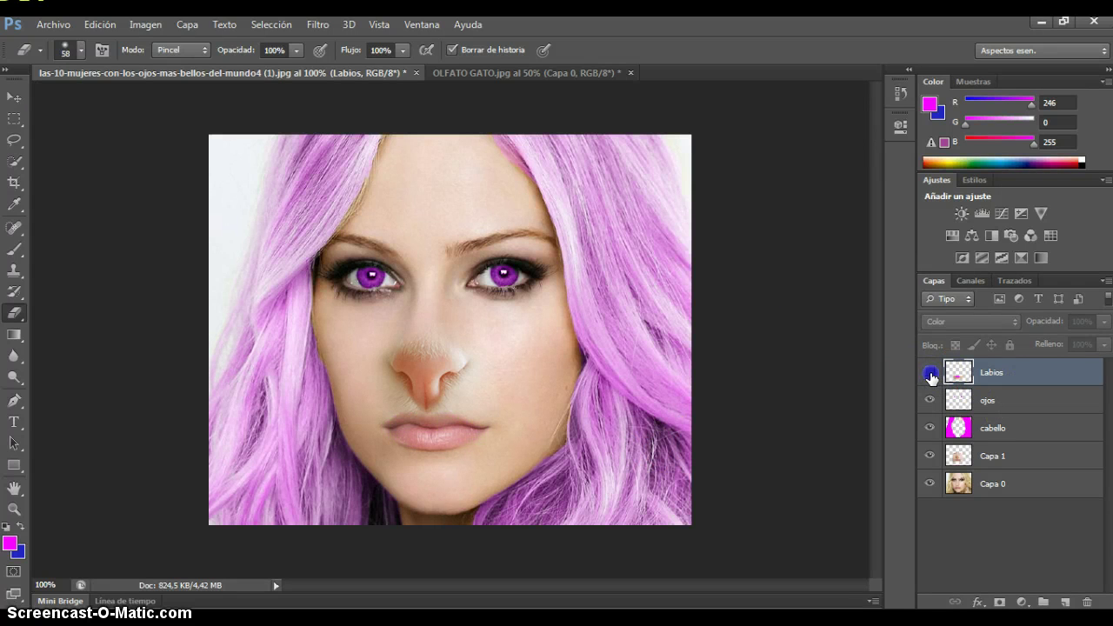
left_click(930, 374)
left_click(930, 400)
left_click(930, 400)
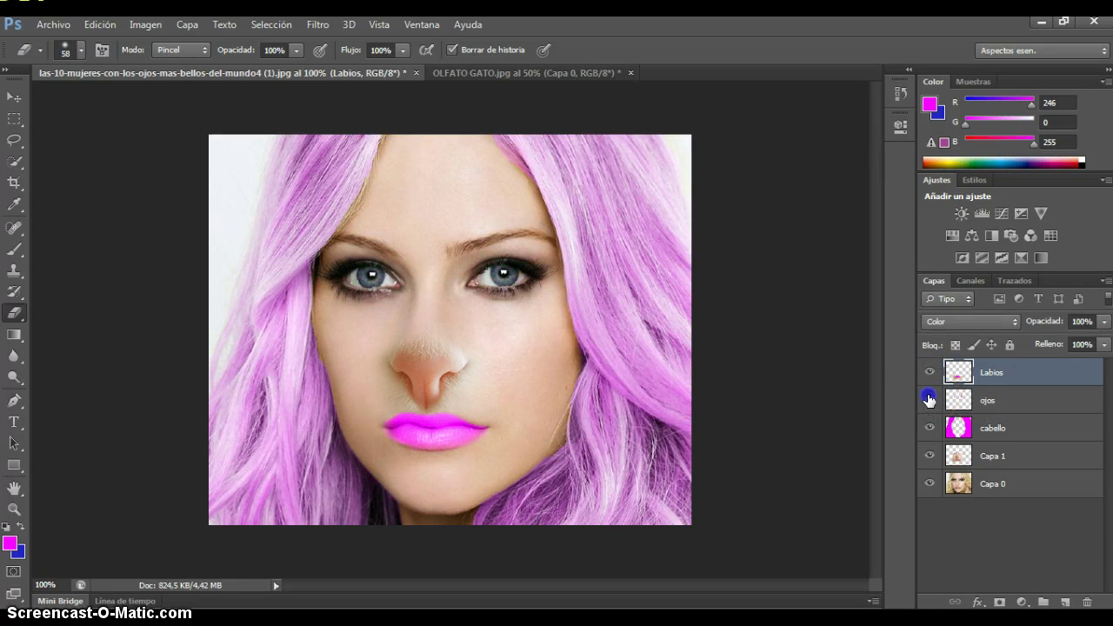
left_click(931, 429)
left_click(930, 456)
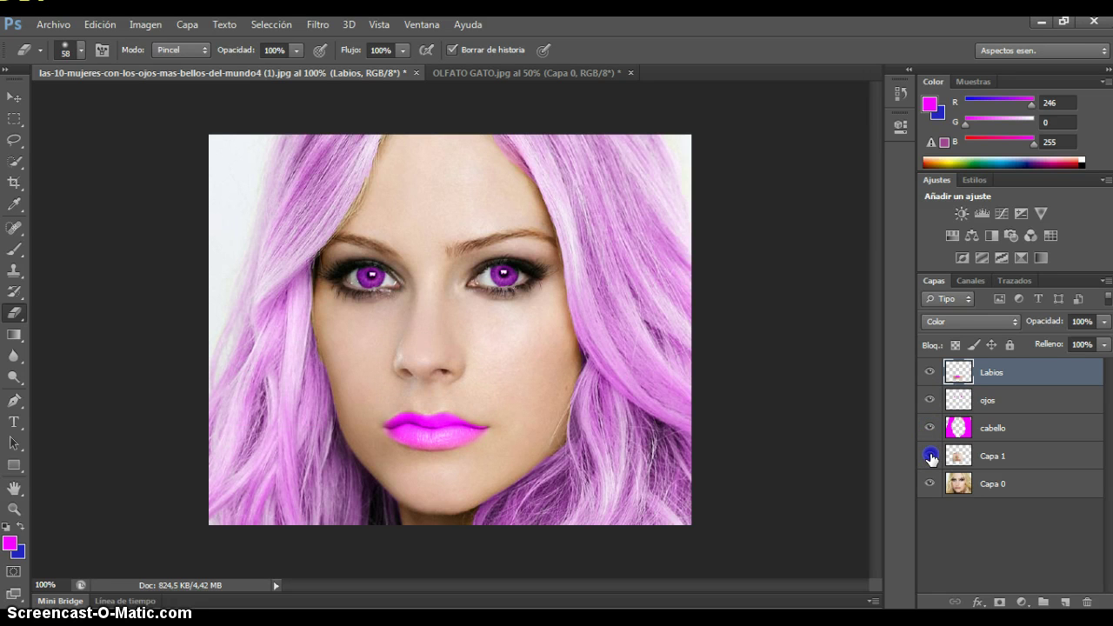
left_click(929, 457)
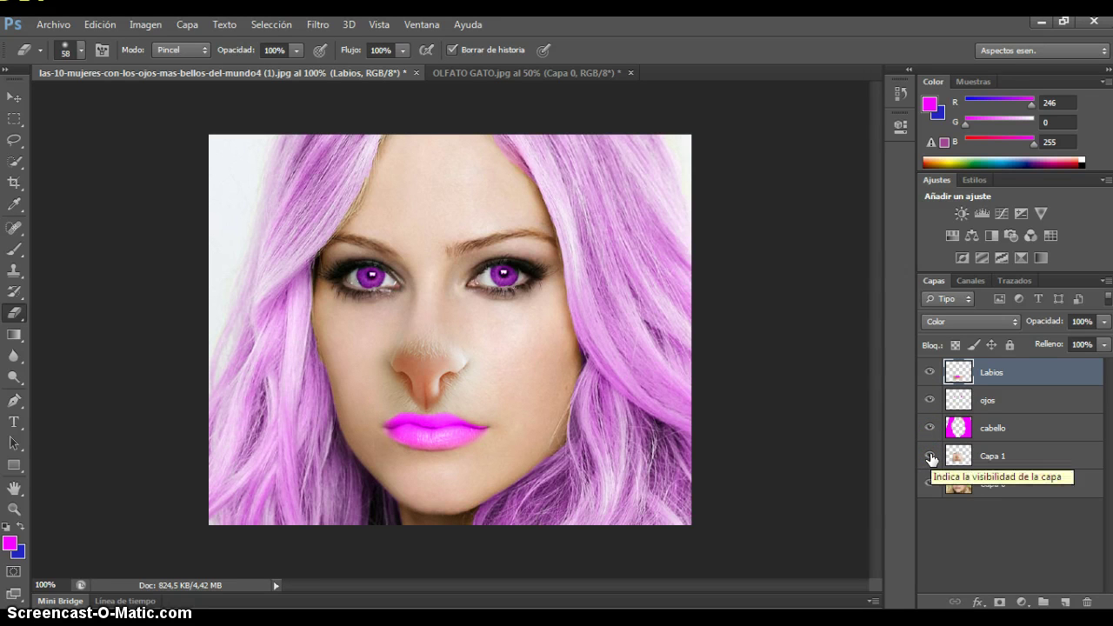